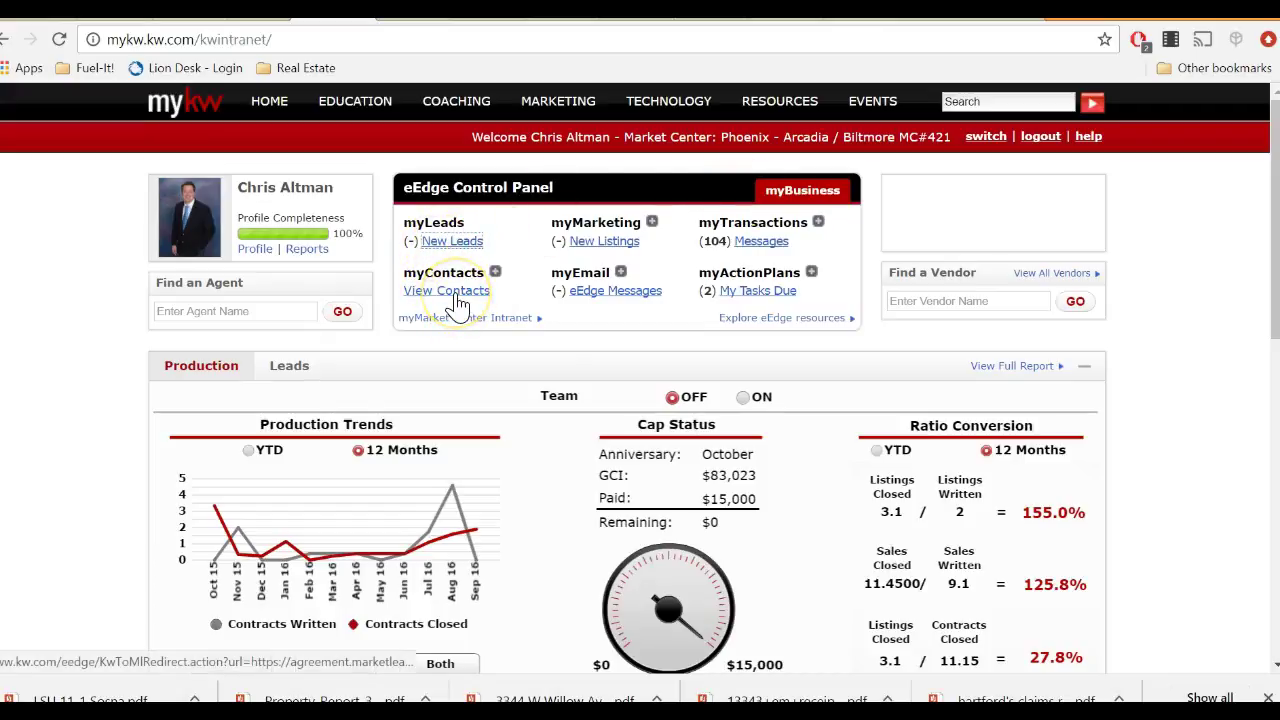
Open View Contacts from the eEdge panel to reach the Market Leader Pro offer.
left_click(457, 301)
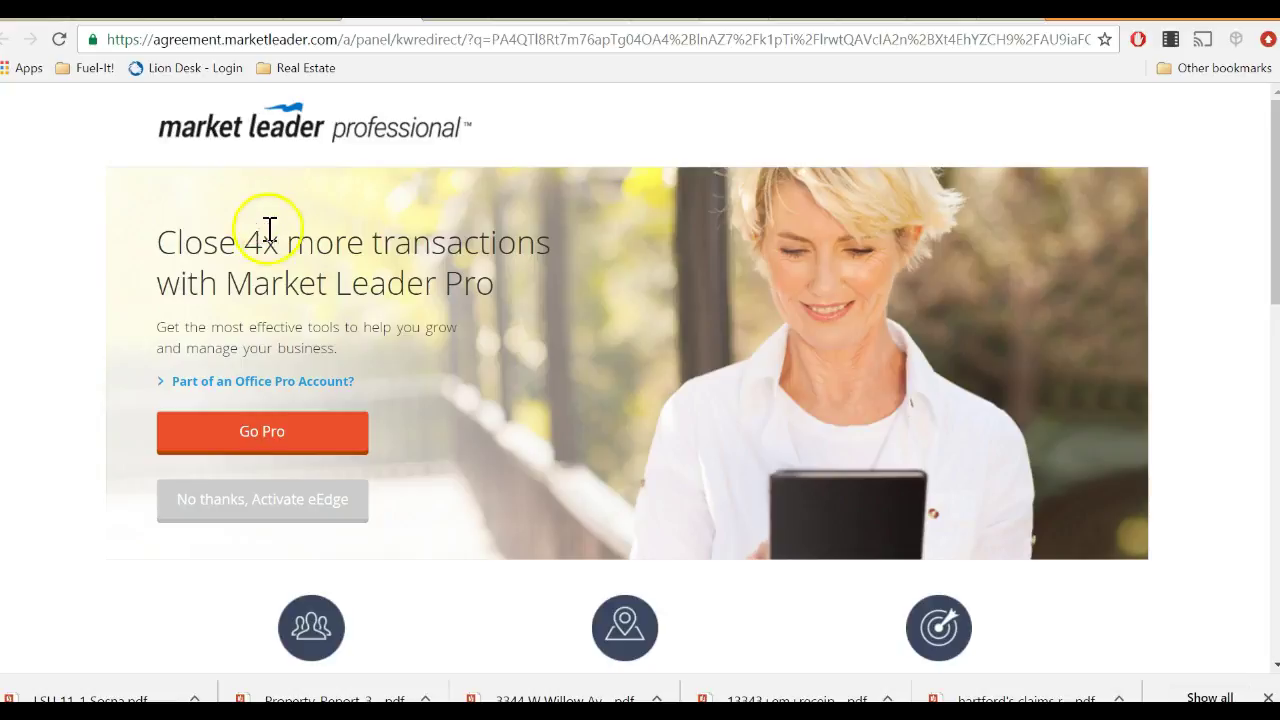
scroll(470, 368, "down", 1)
scroll(468, 358, "down", 10)
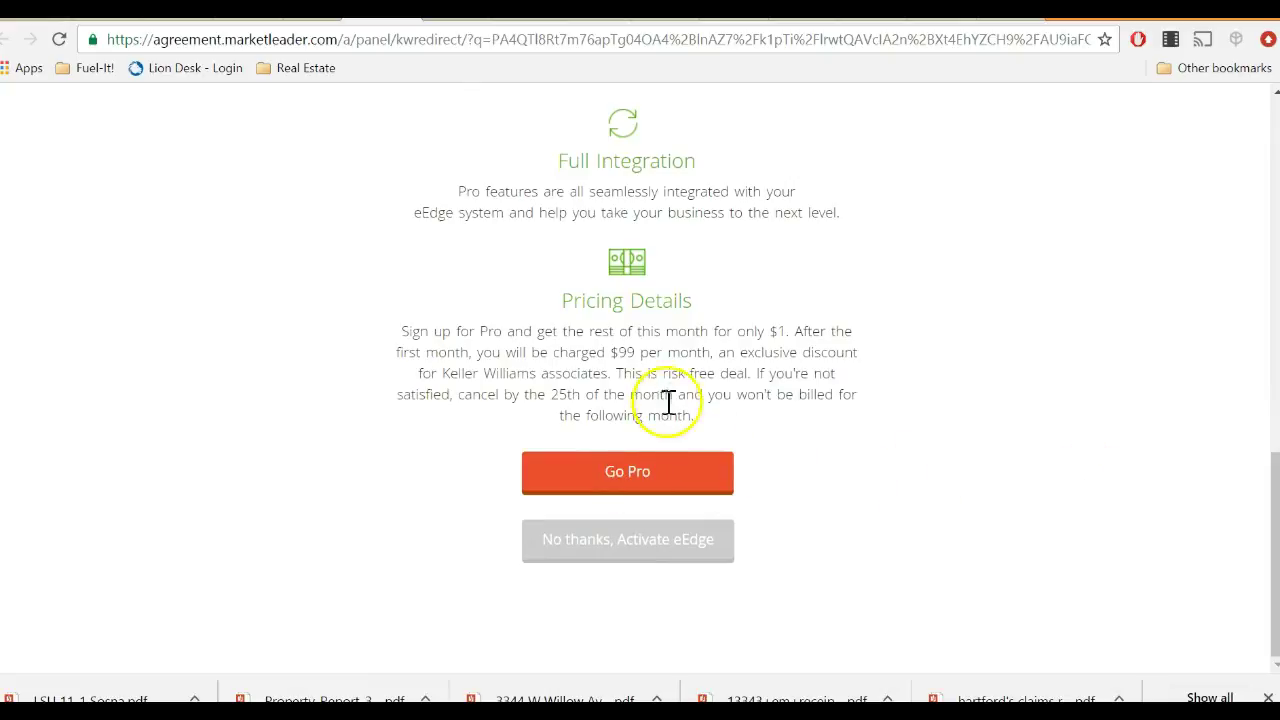
Review the $99 monthly Pro price, then decline Pro and activate free eEdge.
left_click_drag(606, 352, 646, 351)
left_click(705, 356)
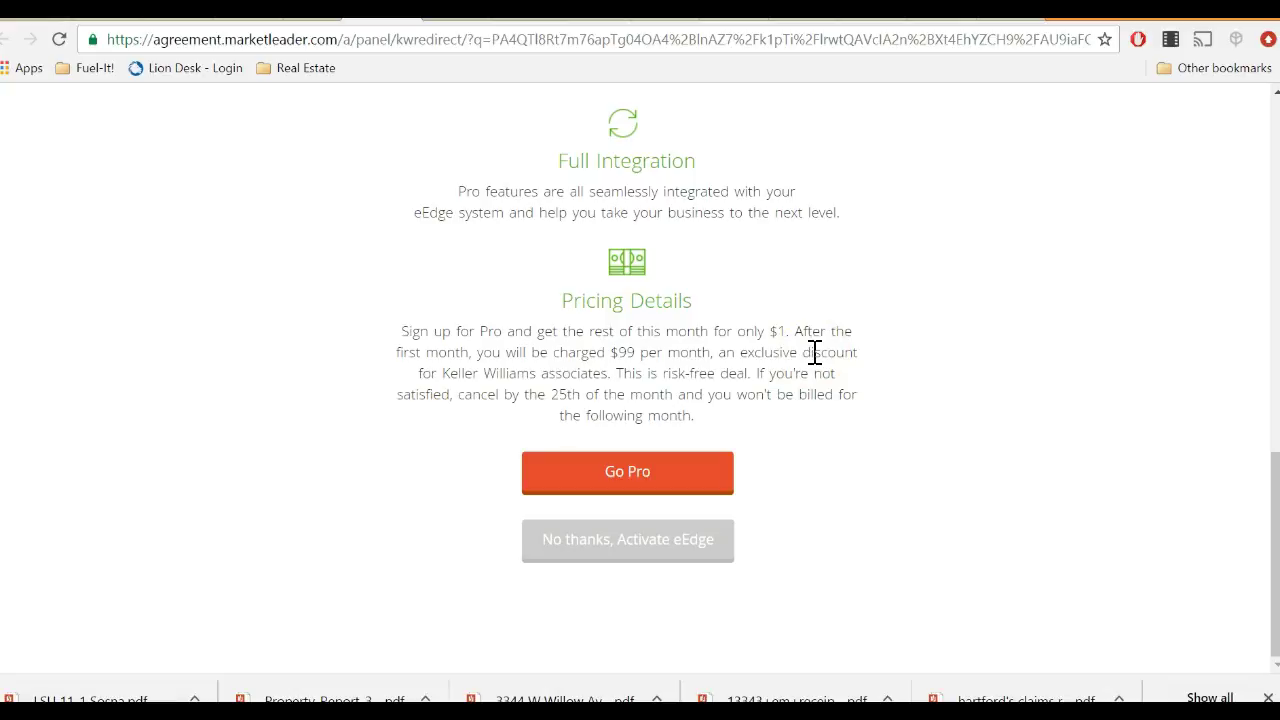
left_click_drag(613, 346, 637, 346)
left_click(654, 346)
scroll(785, 460, "up", 6)
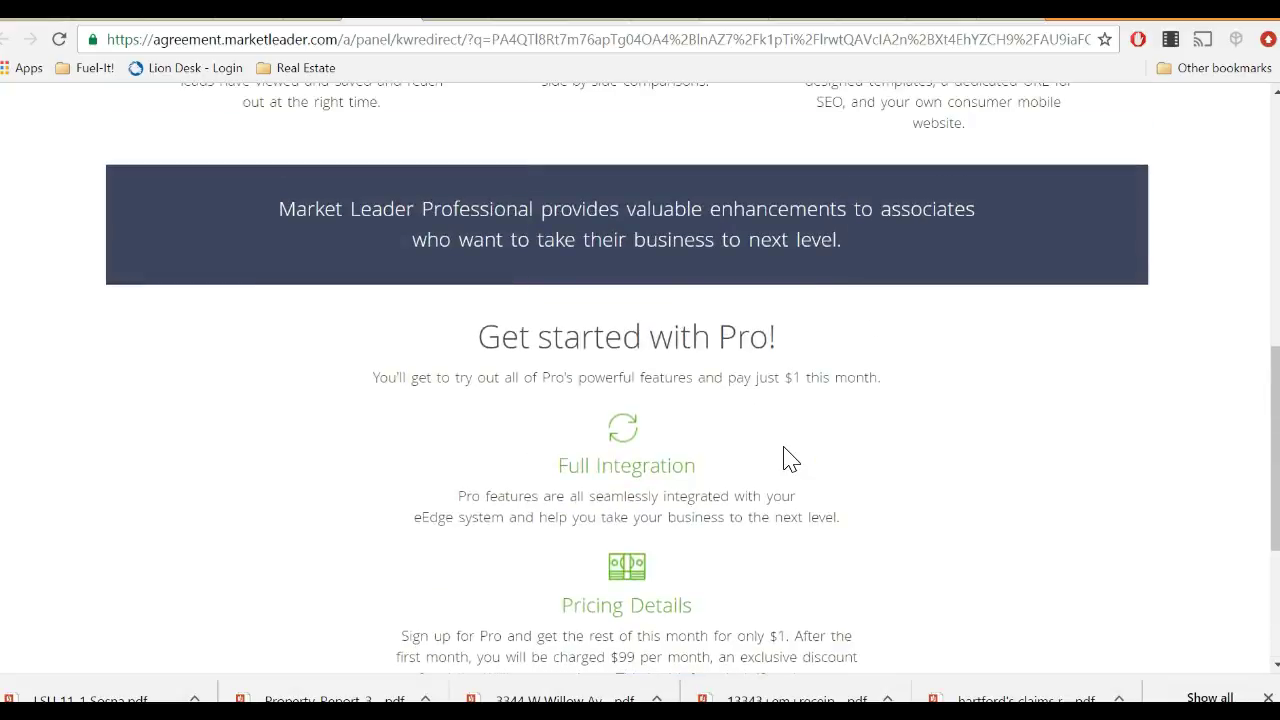
scroll(786, 450, "up", 2)
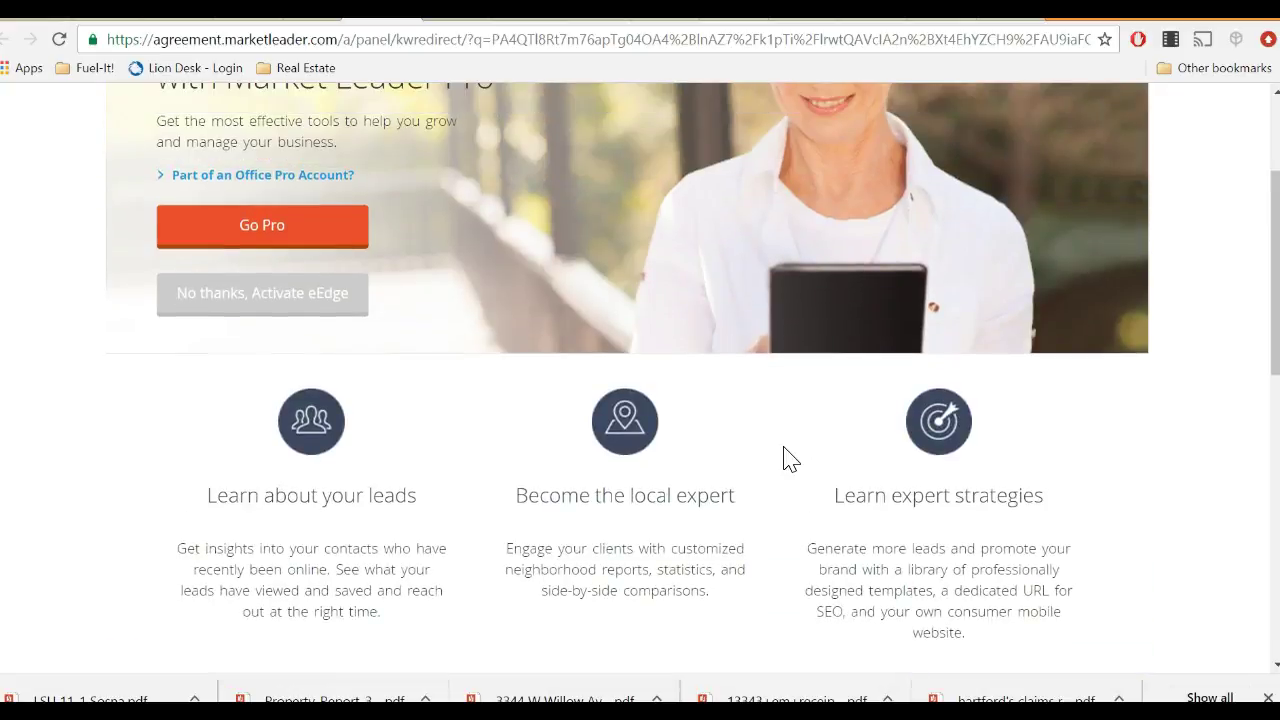
scroll(1160, 490, "up", 2)
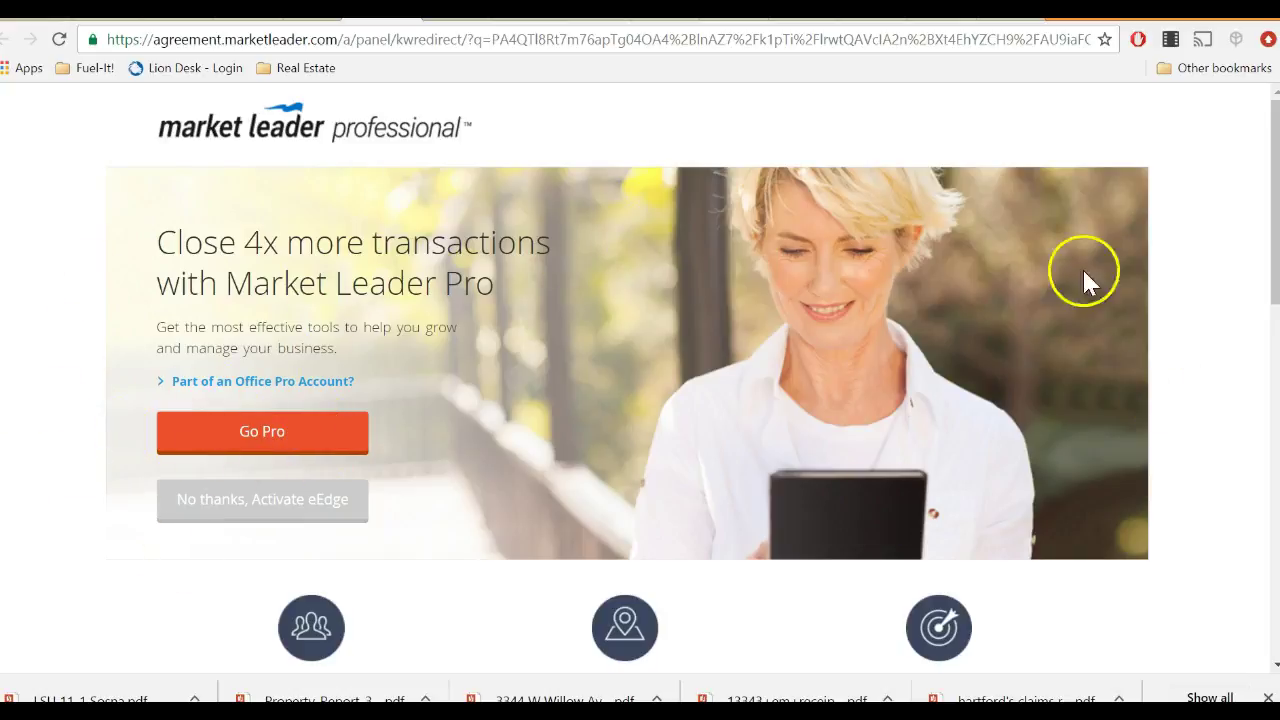
left_click(279, 508)
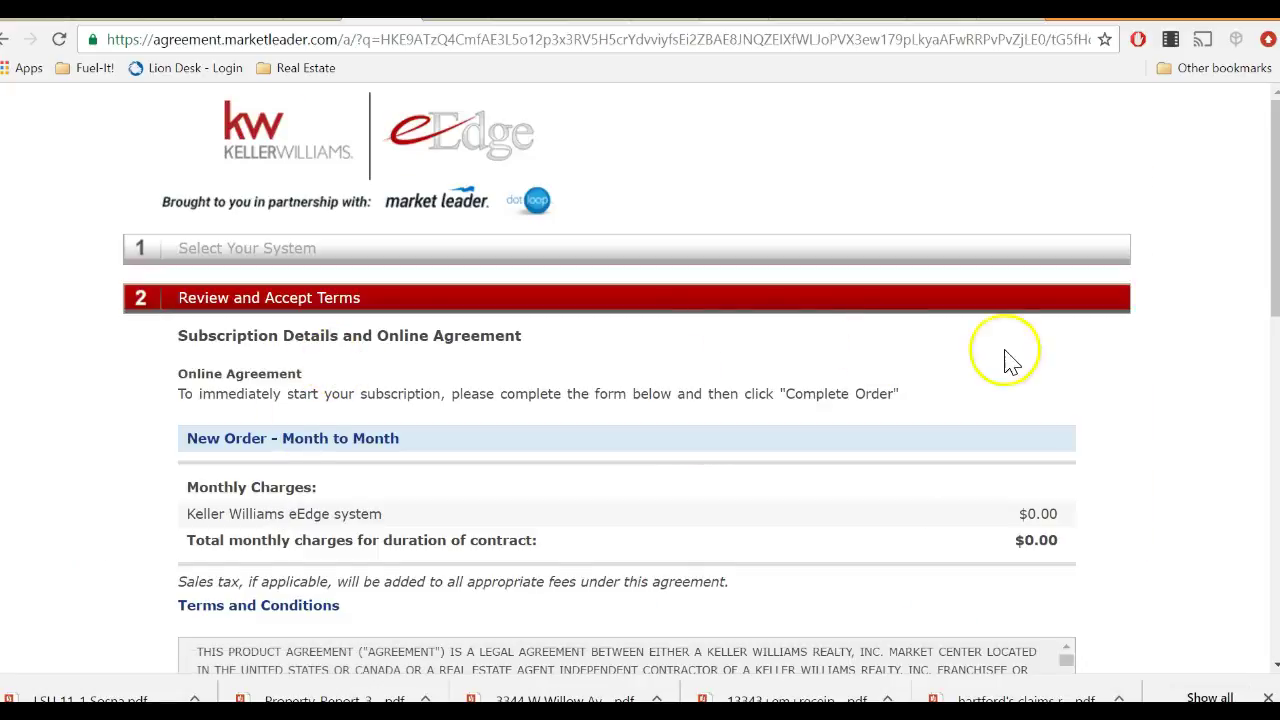
Review the monthly charges and terms text on the agreement page.
left_click(184, 530)
left_click_drag(184, 530, 1100, 521)
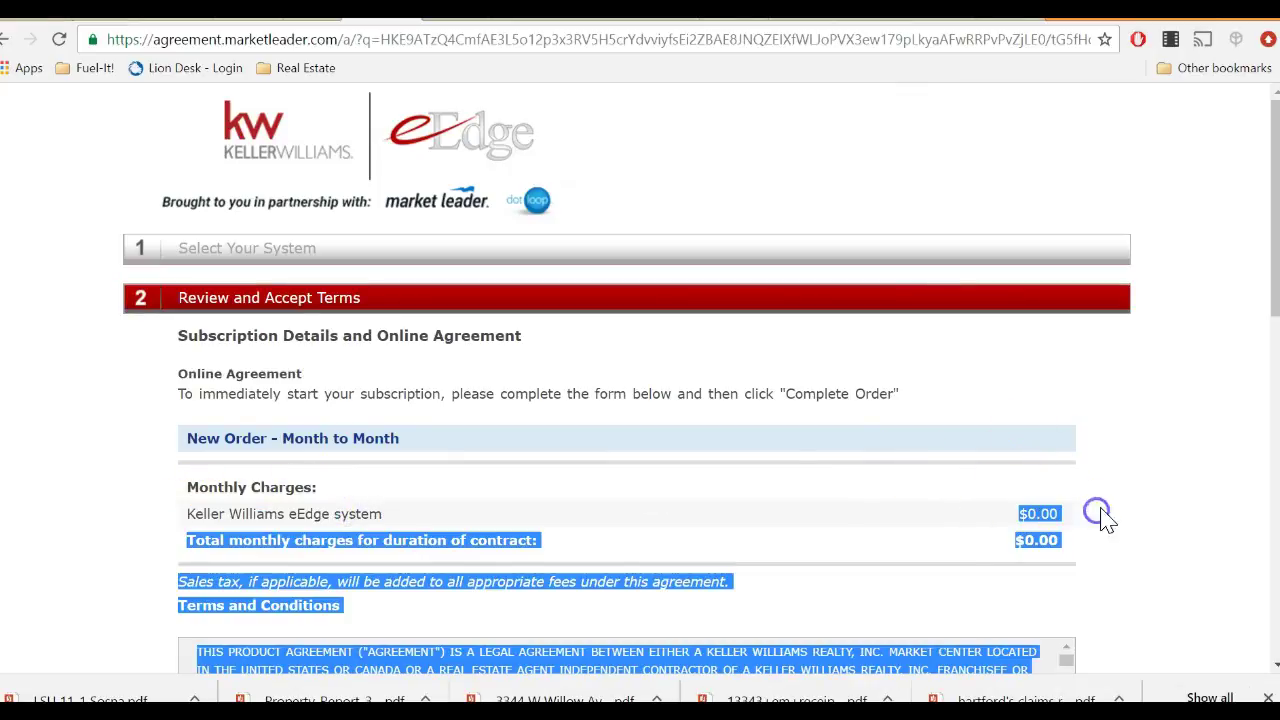
left_click(1143, 414)
scroll(1134, 434, "down", 3)
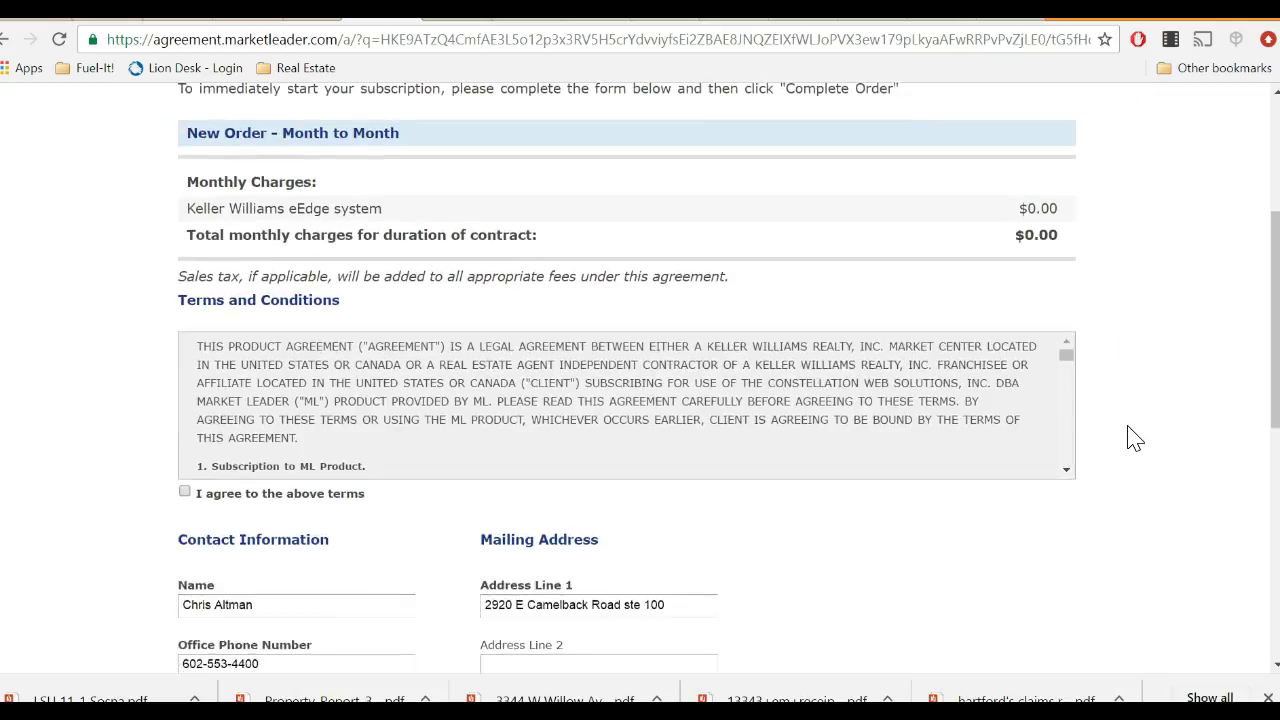
scroll(1130, 435, "down", 3)
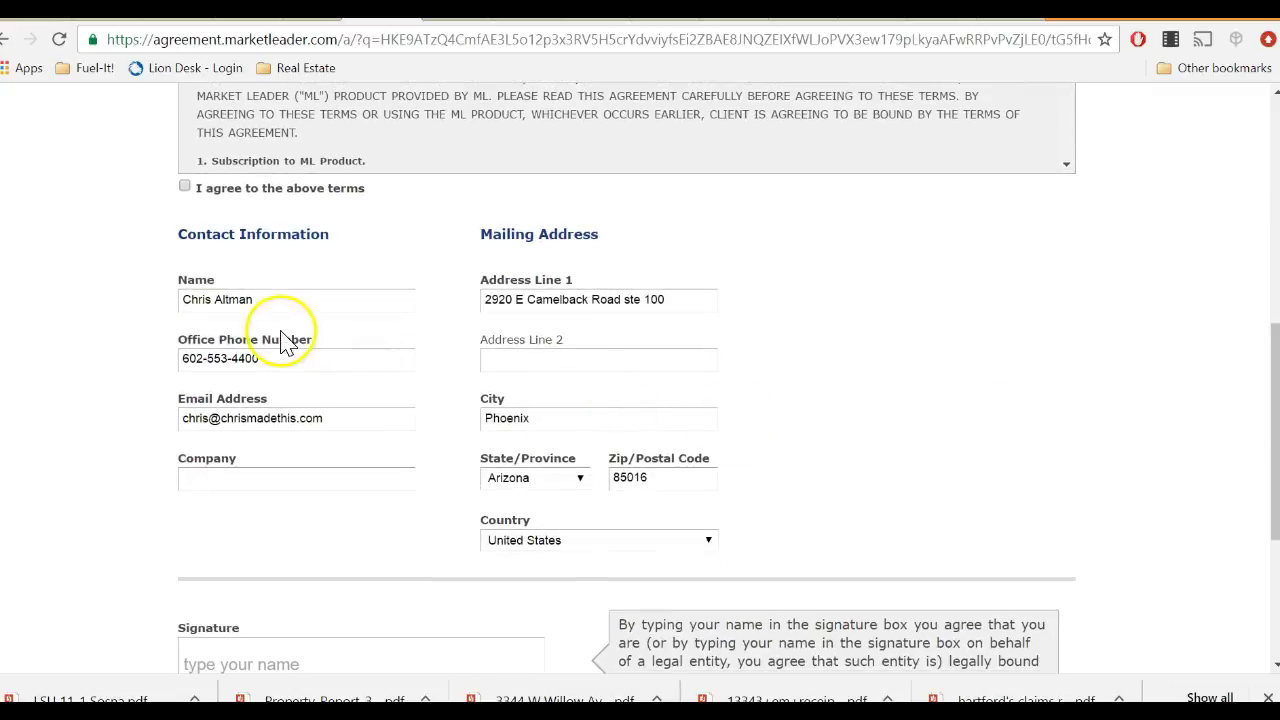
Replace the email with the agent's new address and enter company 'Keller Williams Biltmore Partners'.
double_click(348, 424)
triple_click(349, 424)
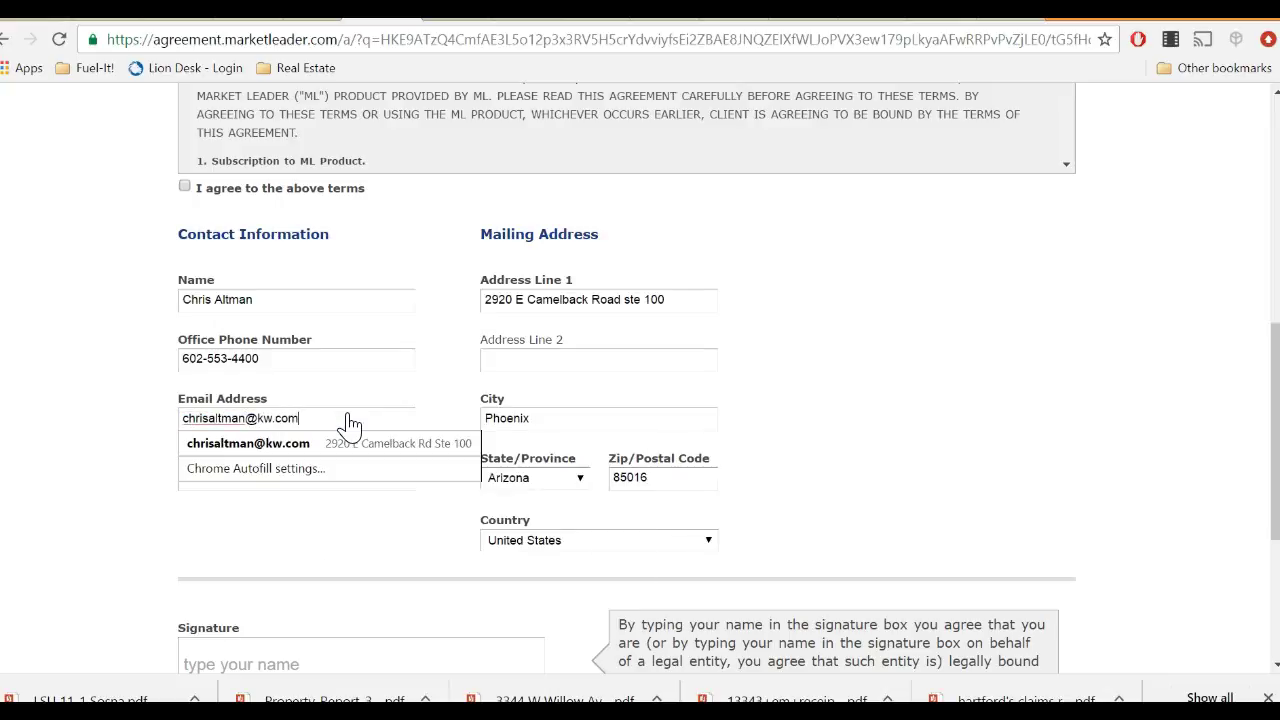
key("Tab")
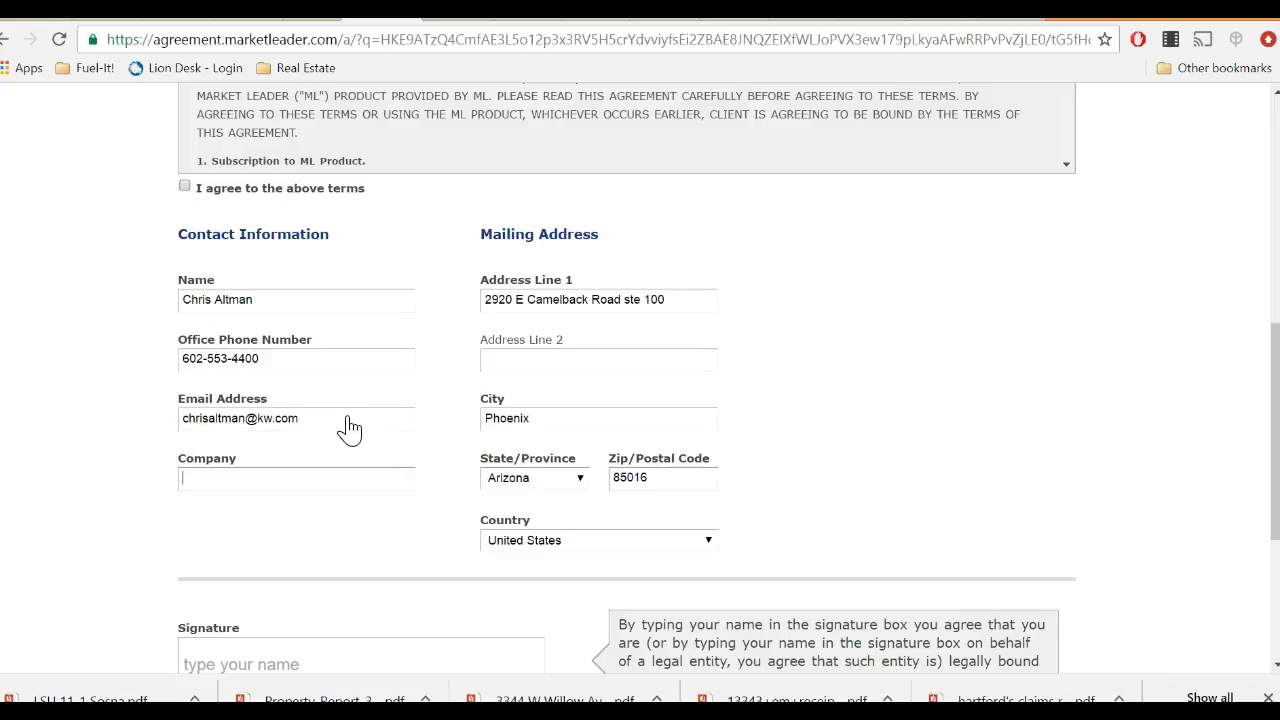
type("Keller Williams")
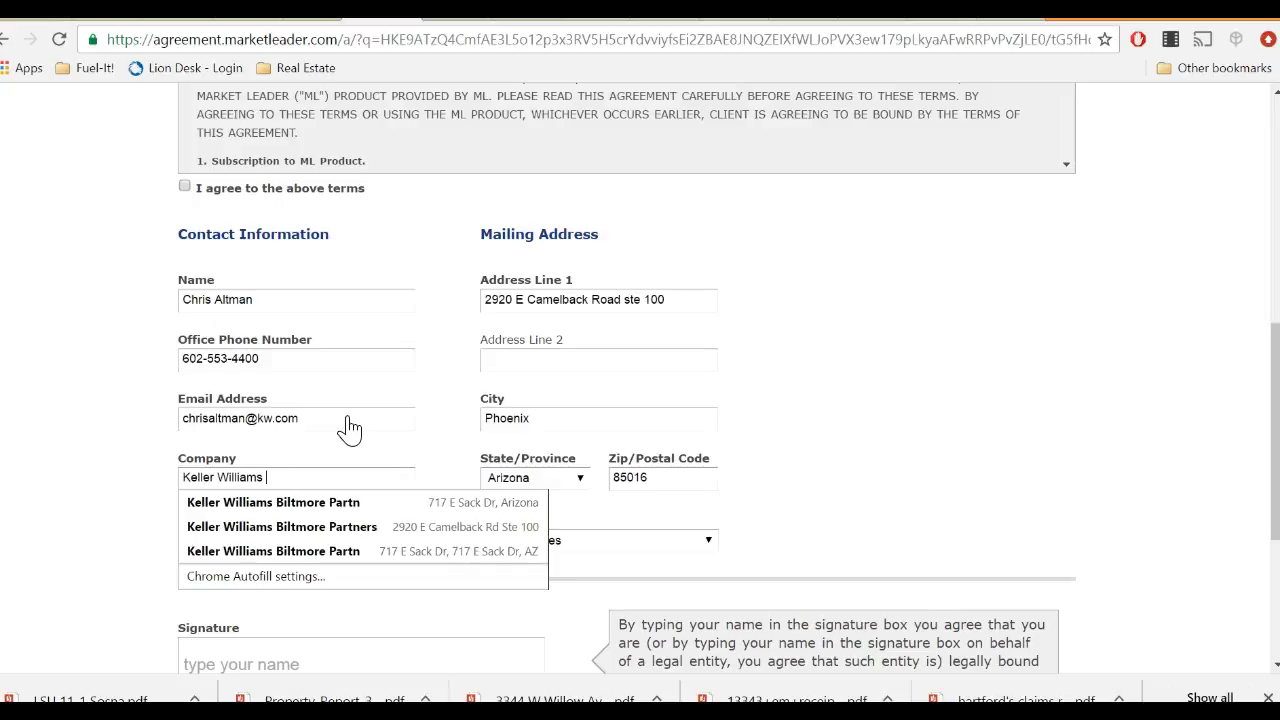
type(" Biltmore Partne")
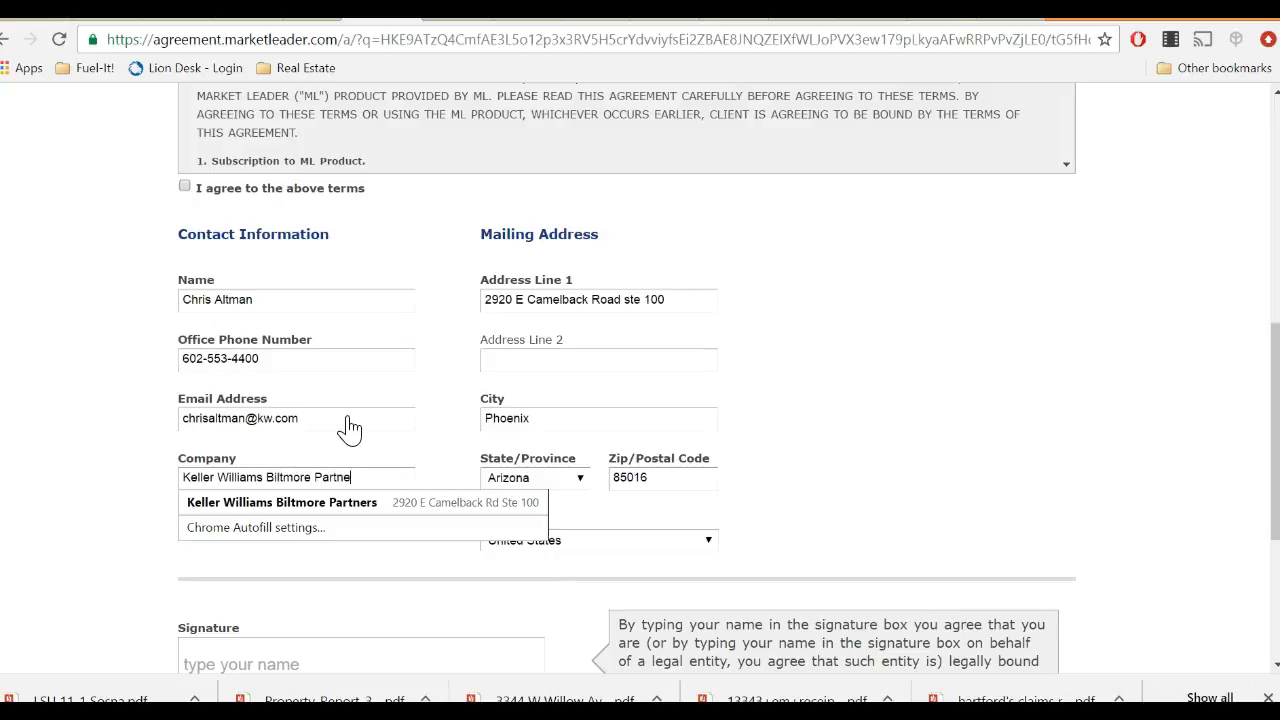
type("rs")
key("Tab")
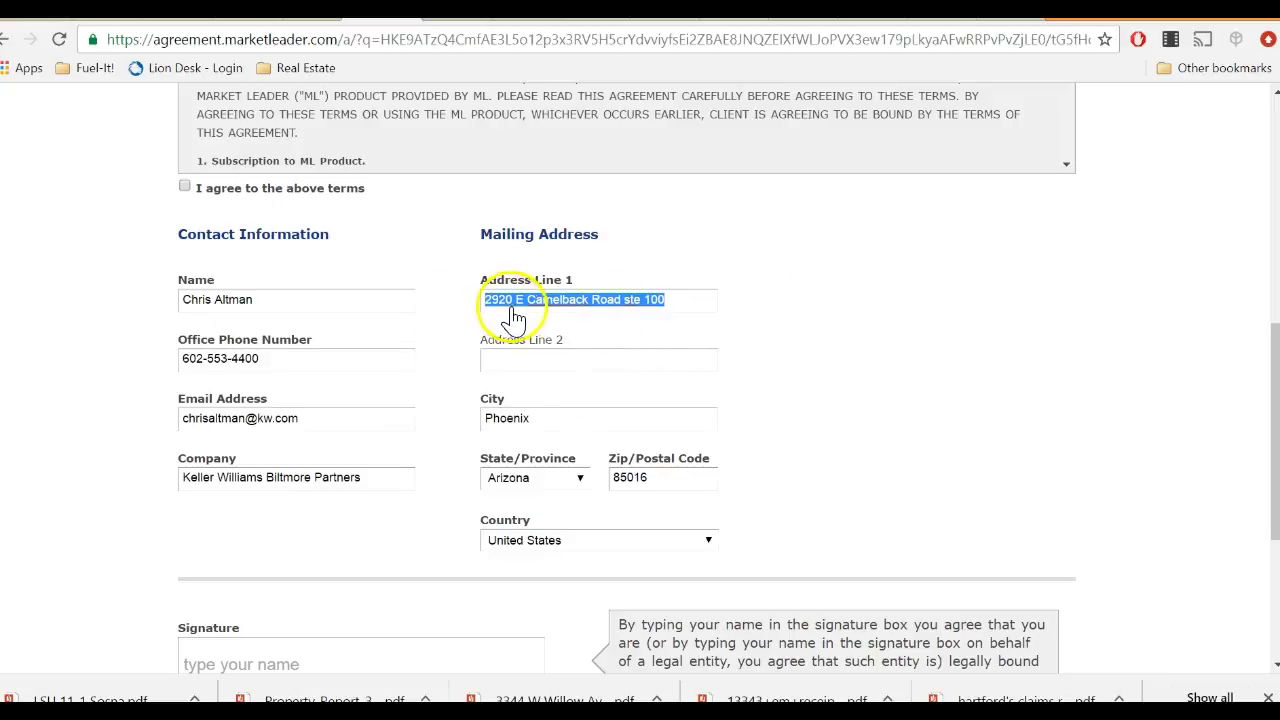
Sign with the agent's full name and tick 'I agree to the above terms'.
left_click(801, 412)
scroll(801, 415, "down", 2)
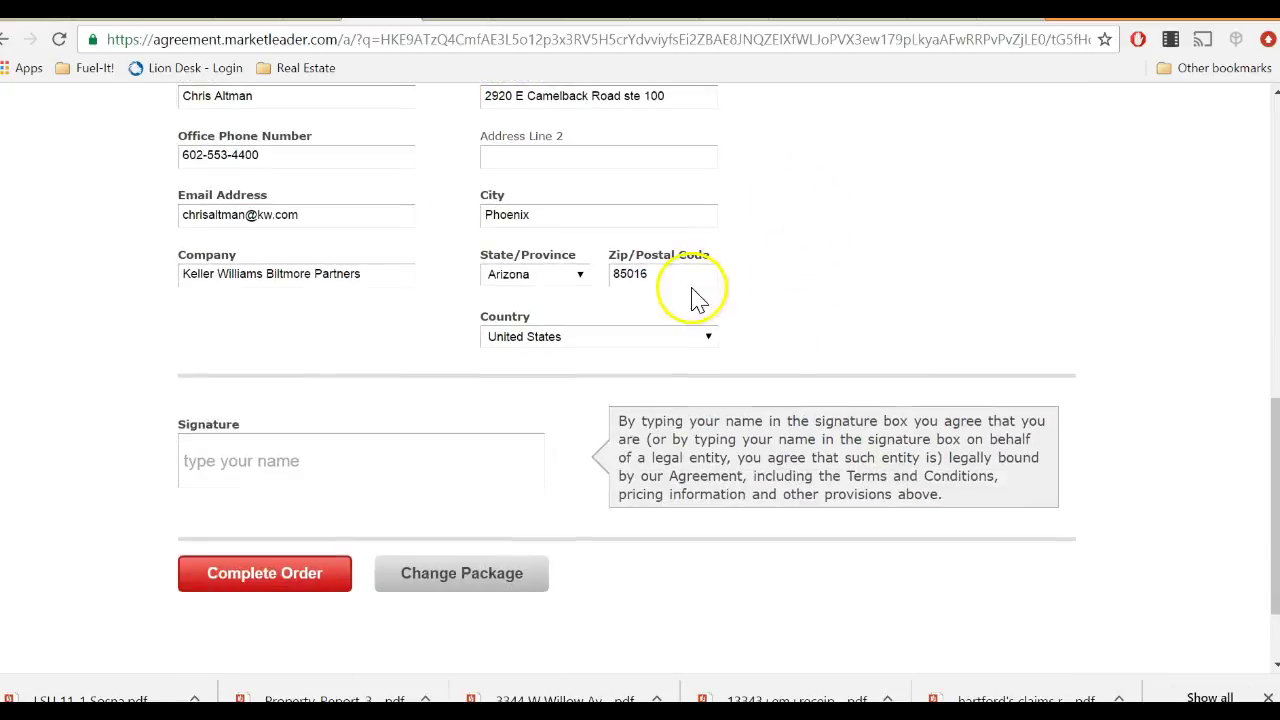
left_click(292, 466)
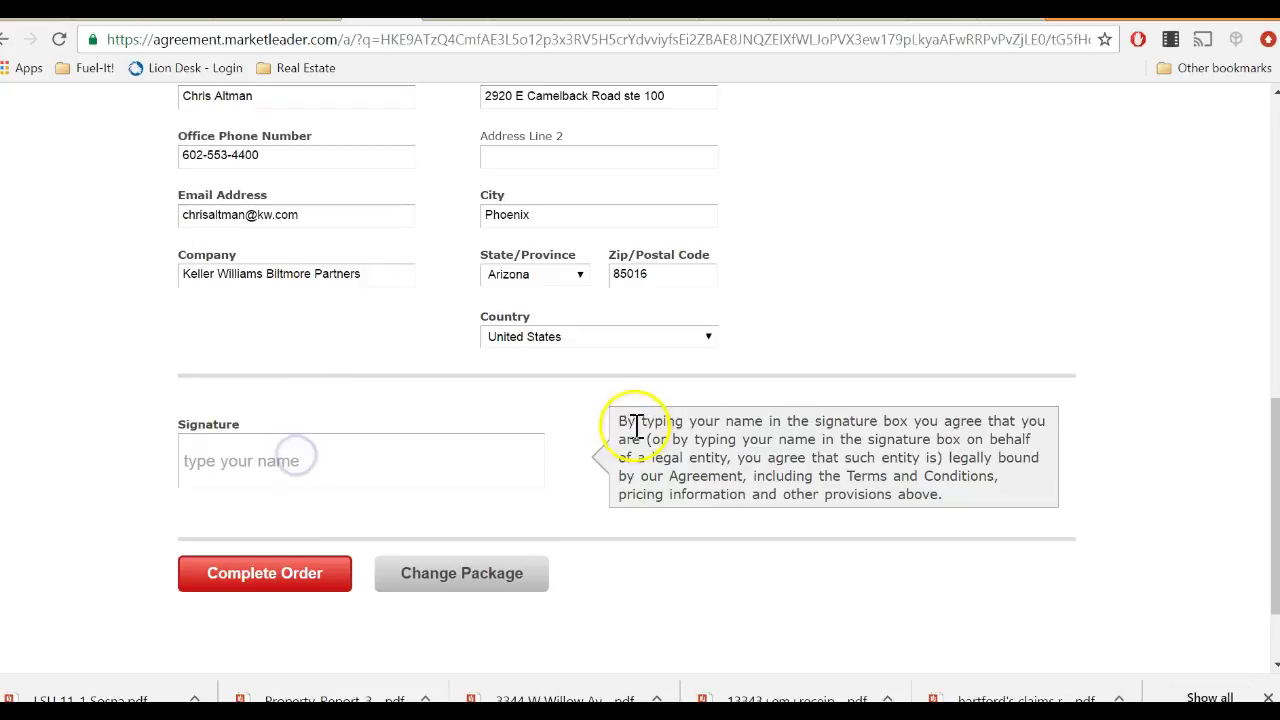
type("Chris")
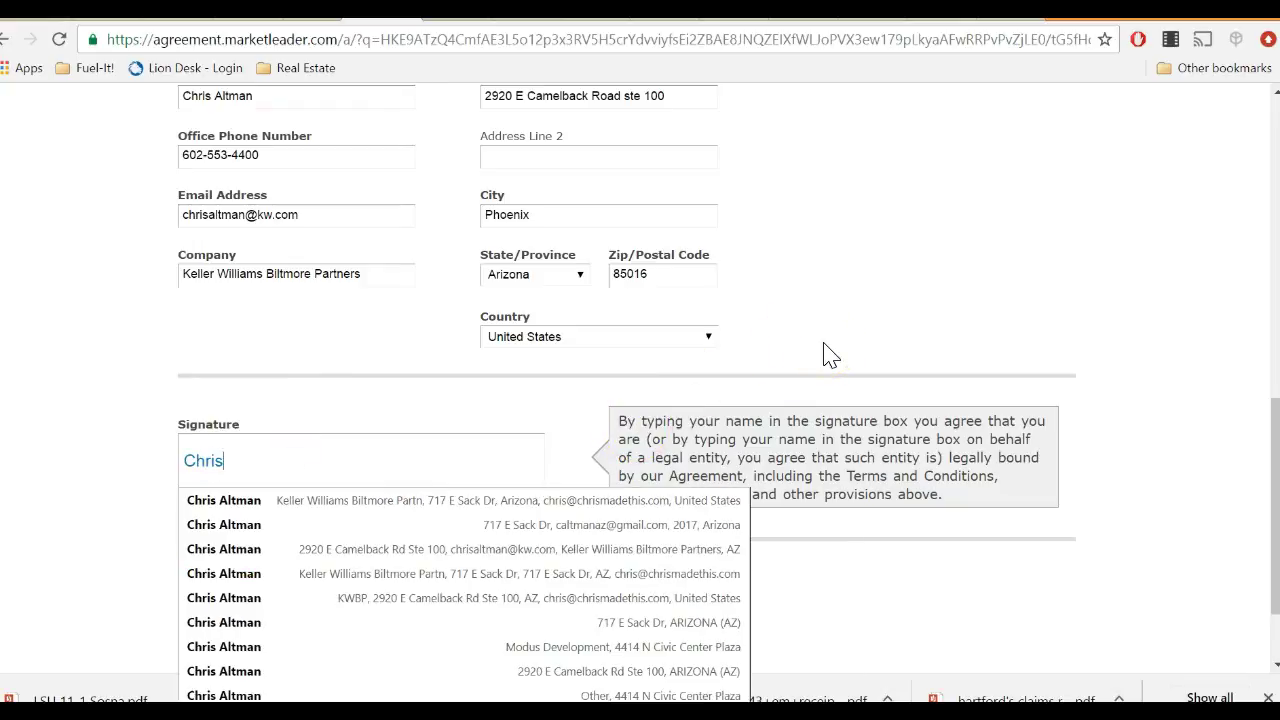
left_click(829, 334)
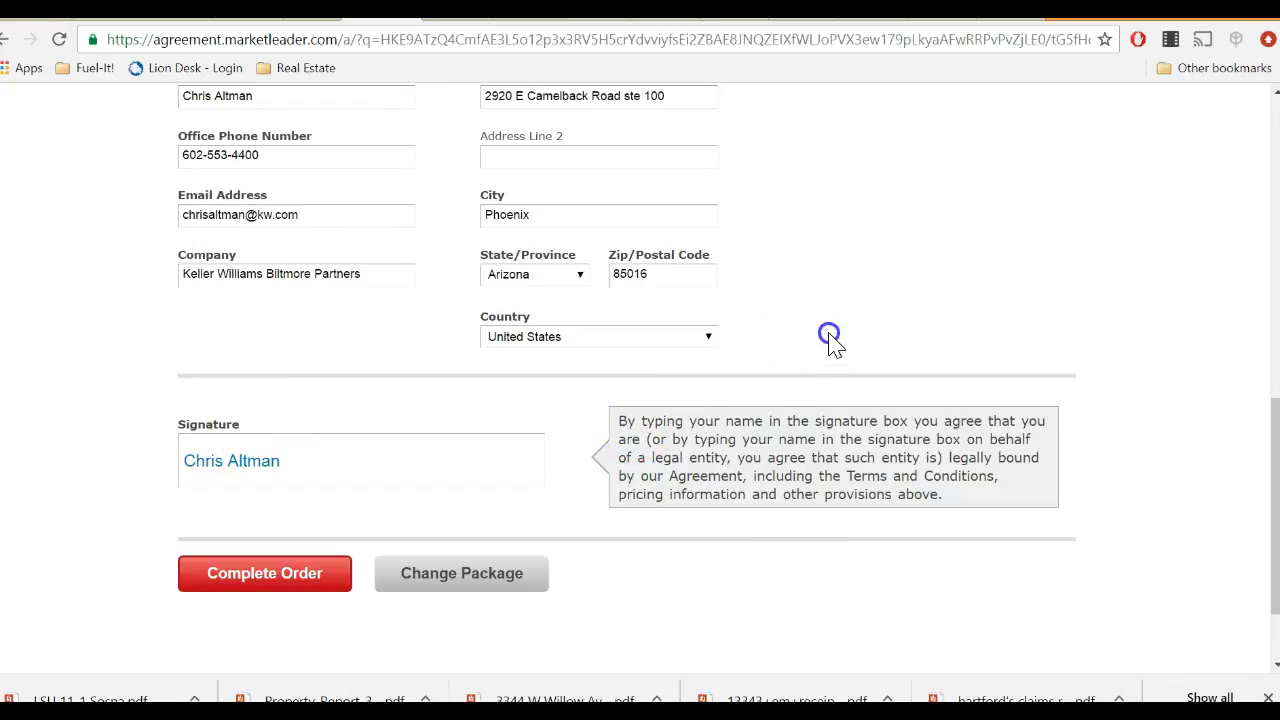
scroll(829, 343, "up", 4)
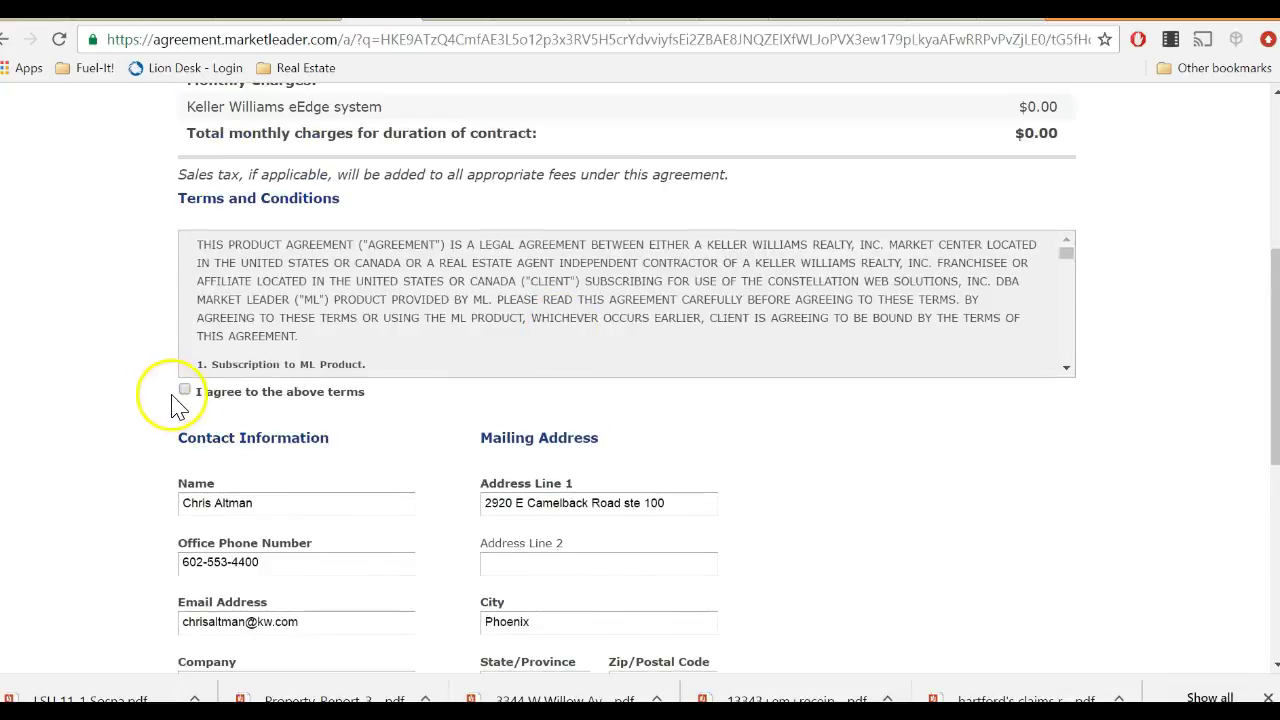
left_click(185, 390)
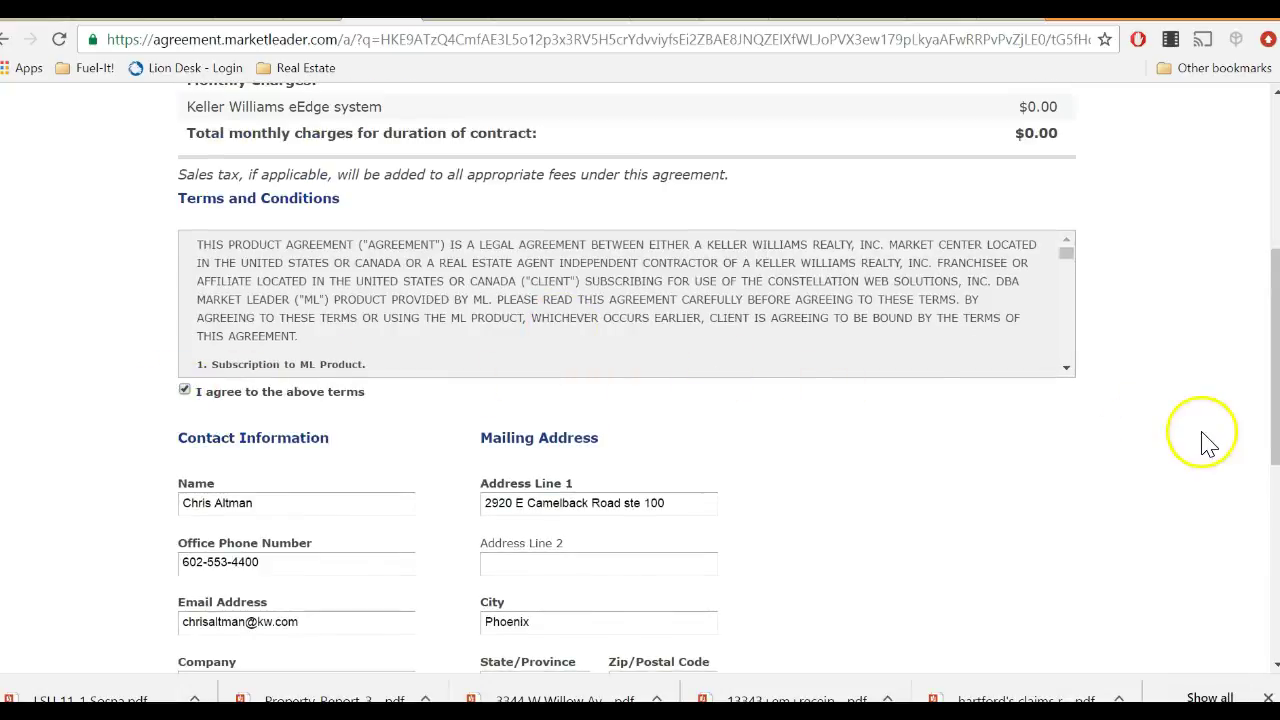
Submit the eEdge order with Complete Order.
scroll(1203, 434, "up", 4)
scroll(1168, 433, "down", 1)
scroll(1220, 420, "down", 2)
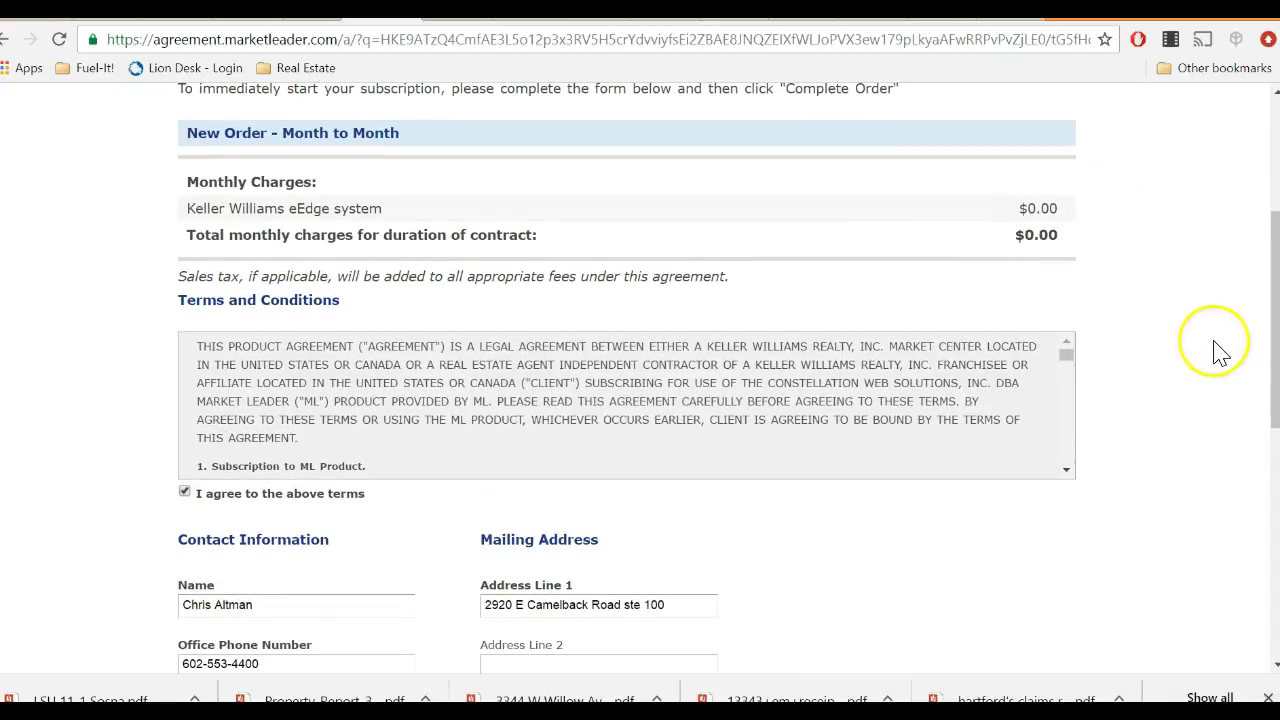
scroll(1214, 351, "down", 3)
scroll(1220, 351, "down", 3)
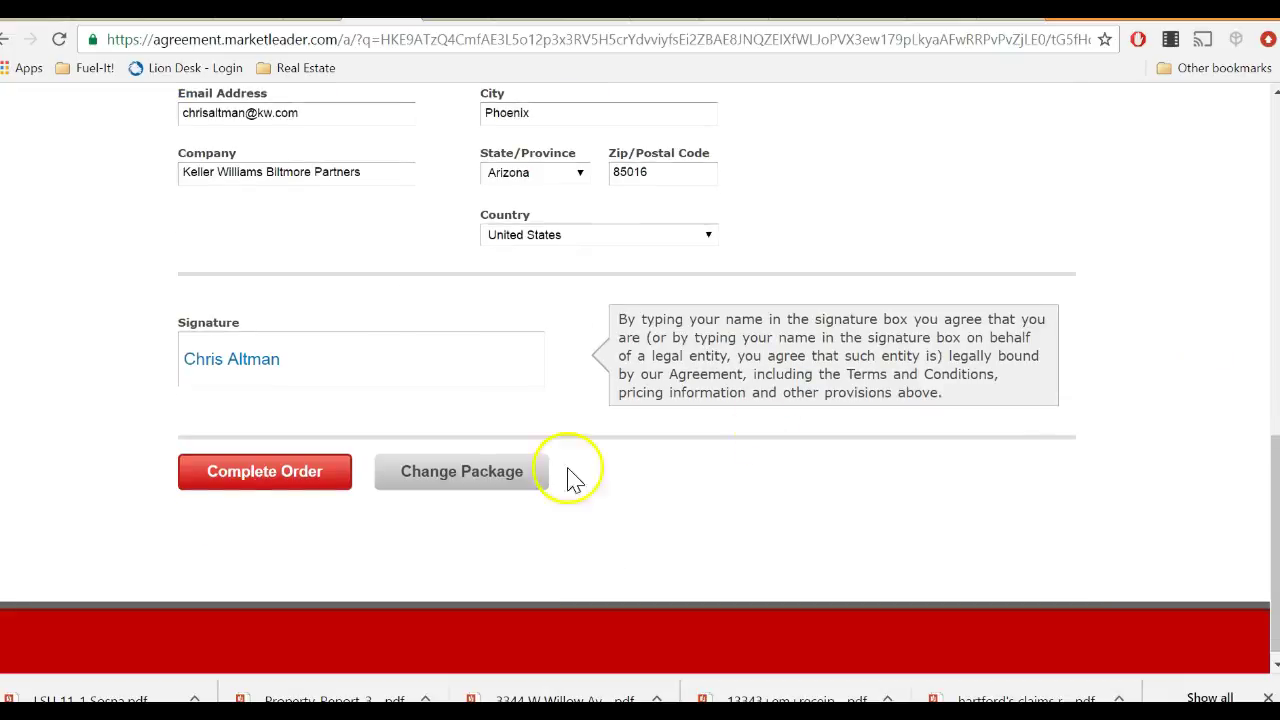
left_click(271, 486)
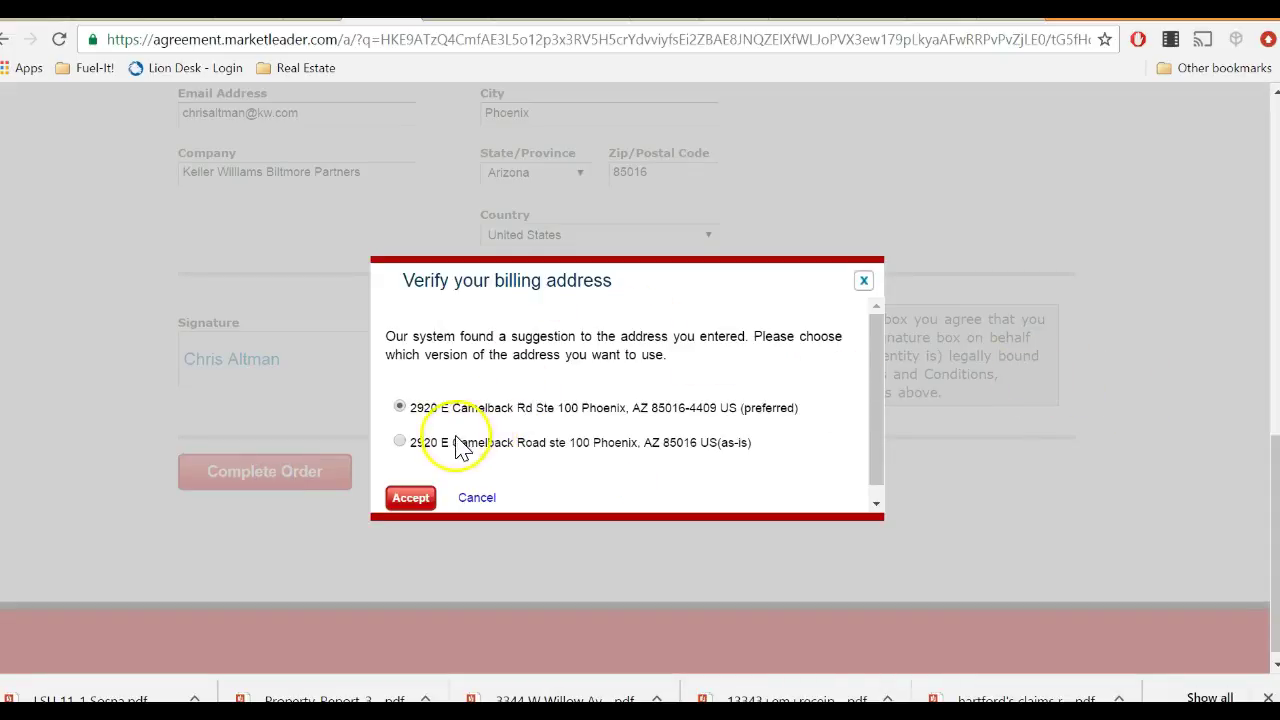
Accept the suggested billing address and continue past the $0.00 order confirmation.
left_click(408, 499)
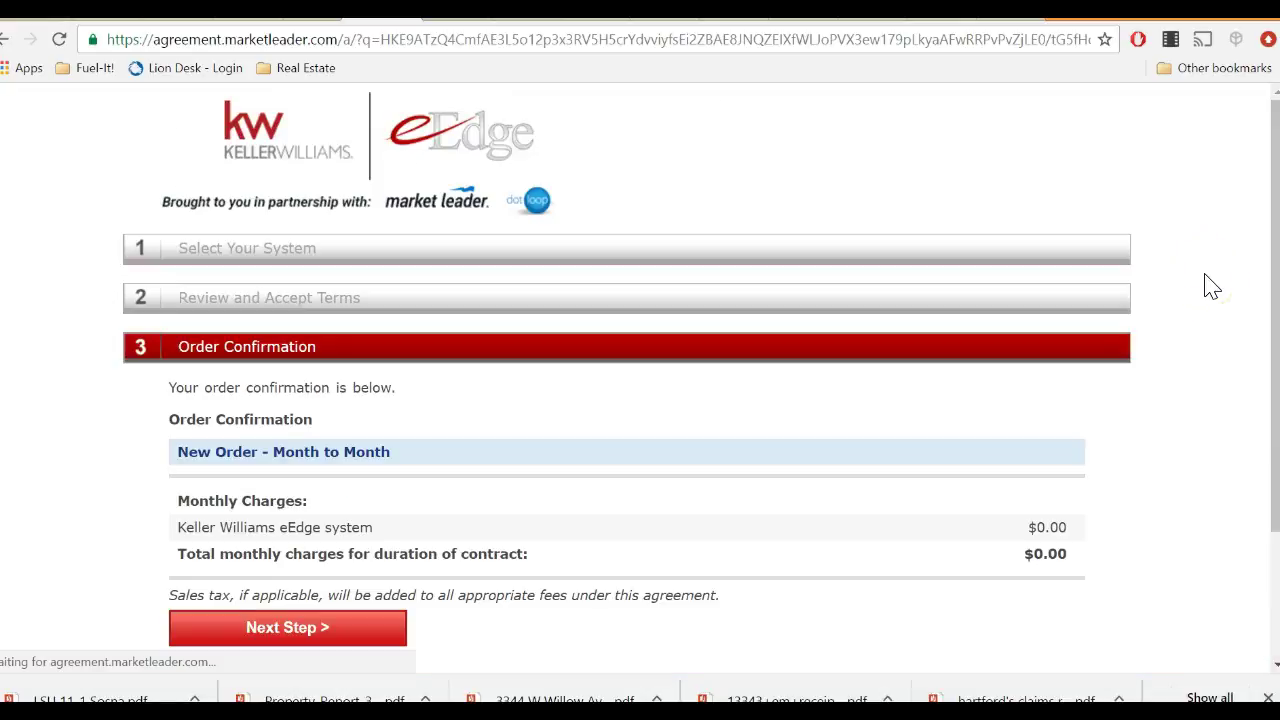
scroll(900, 340, "down", 2)
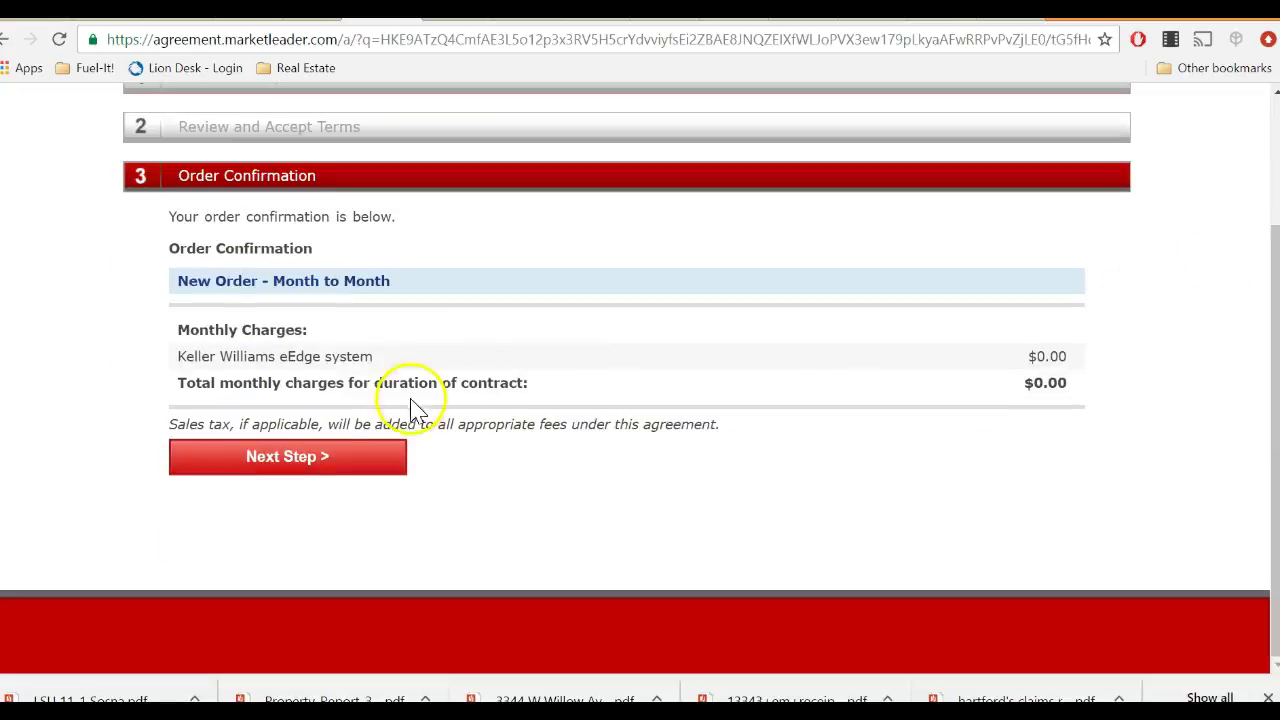
left_click(373, 457)
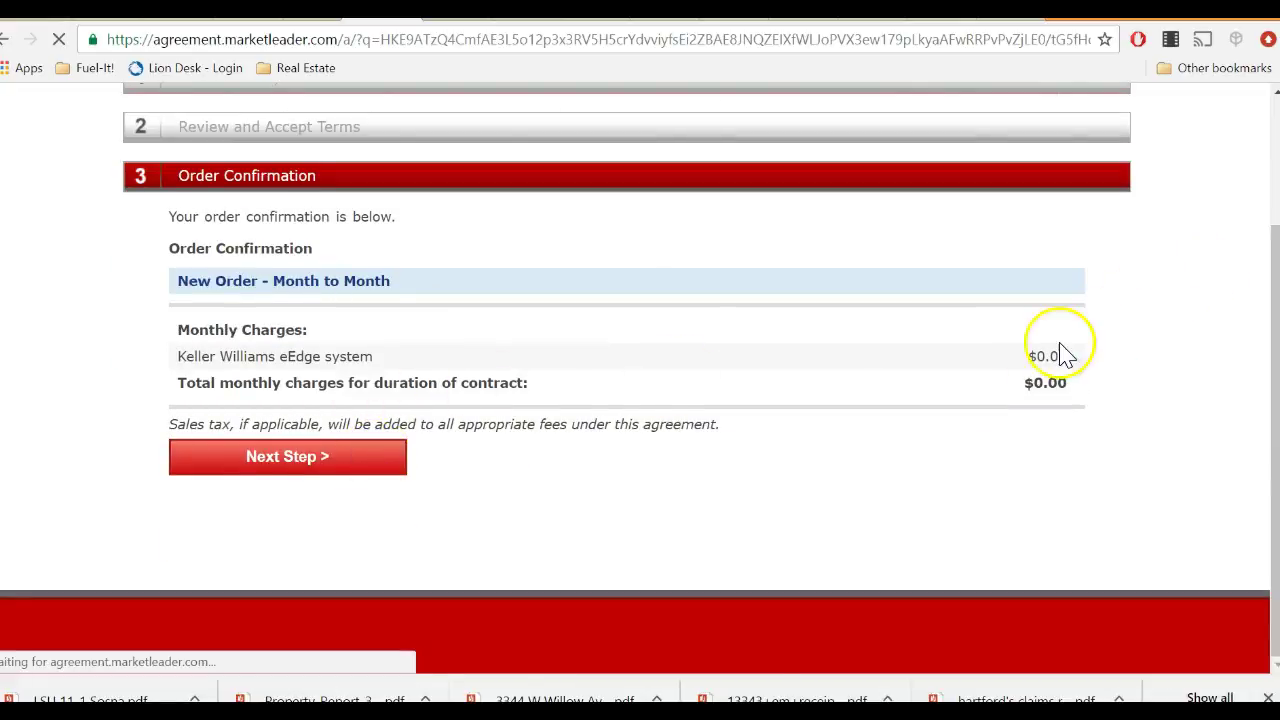
scroll(1055, 425, "down", 2)
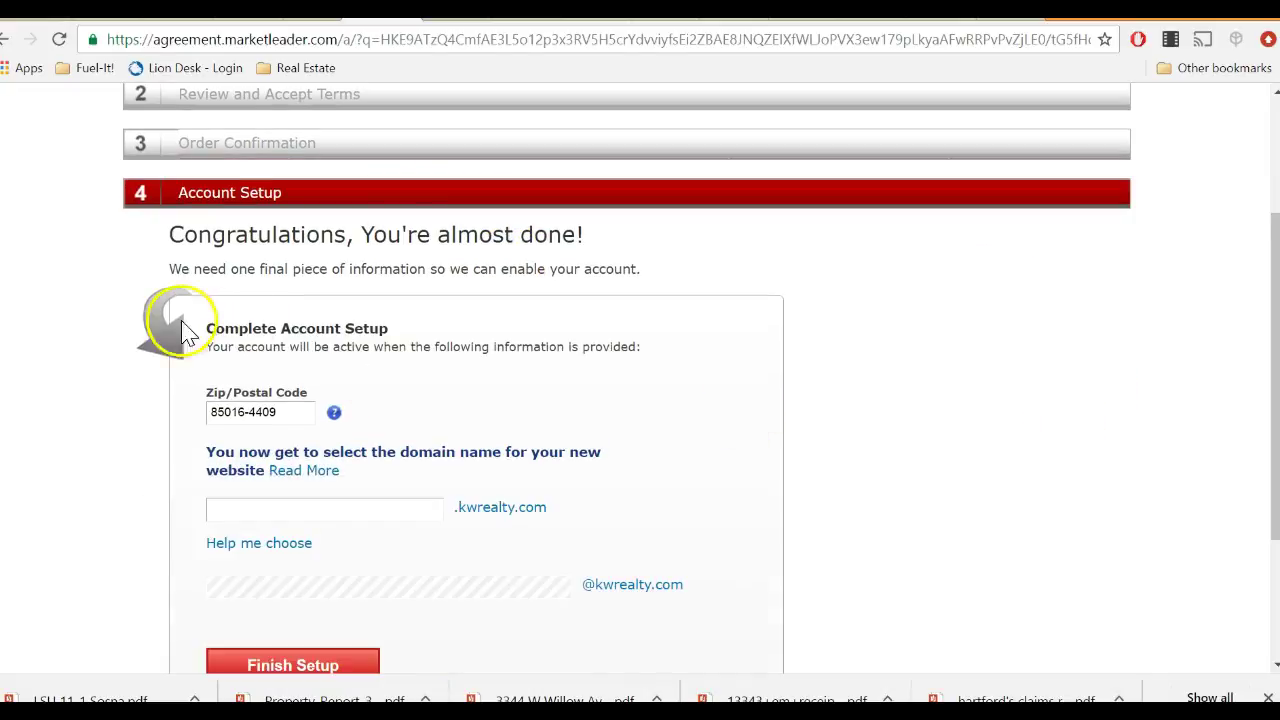
Enter the agent's name as the kwrealty.com domain, correcting its typo and closing the help panel.
left_click(371, 507)
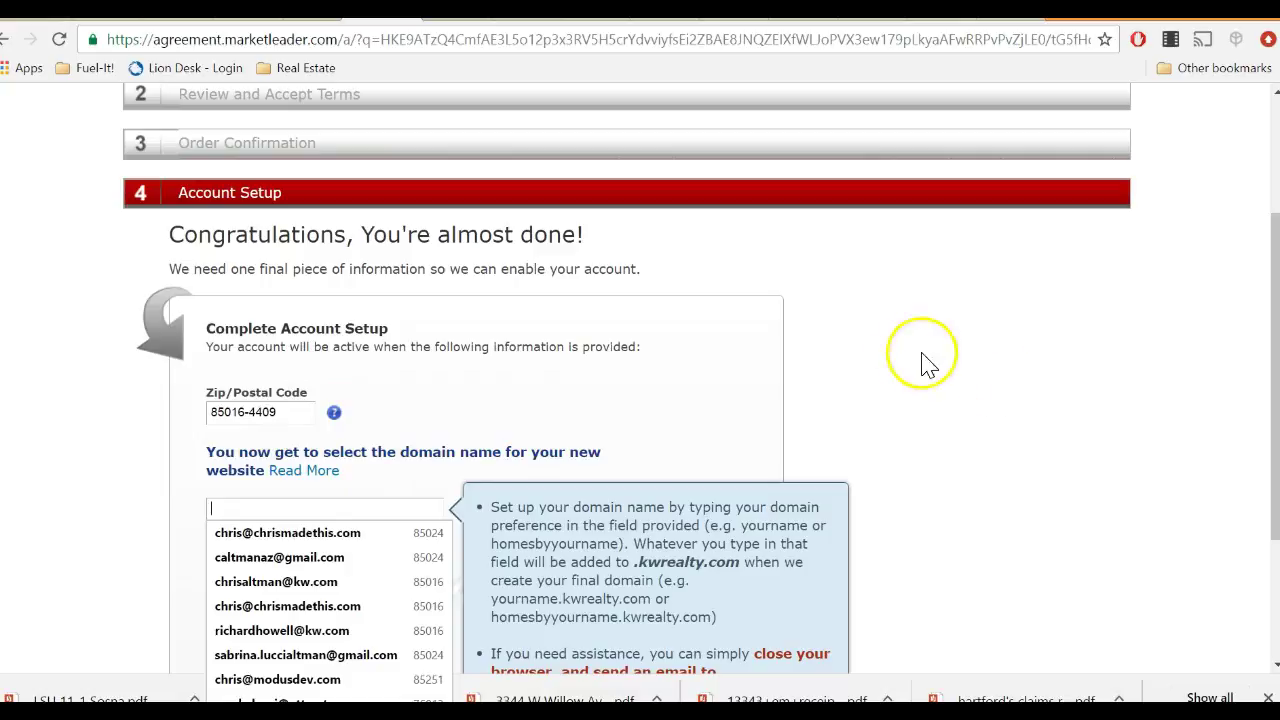
left_click(884, 398)
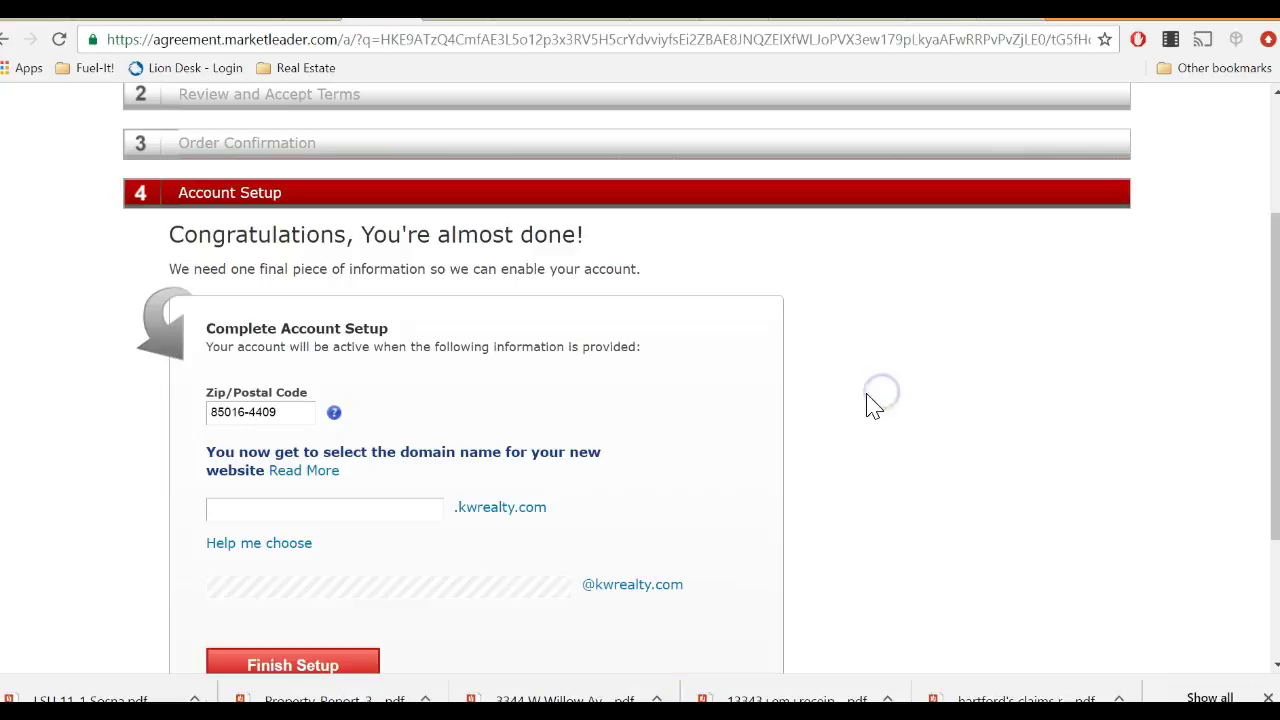
left_click(358, 520)
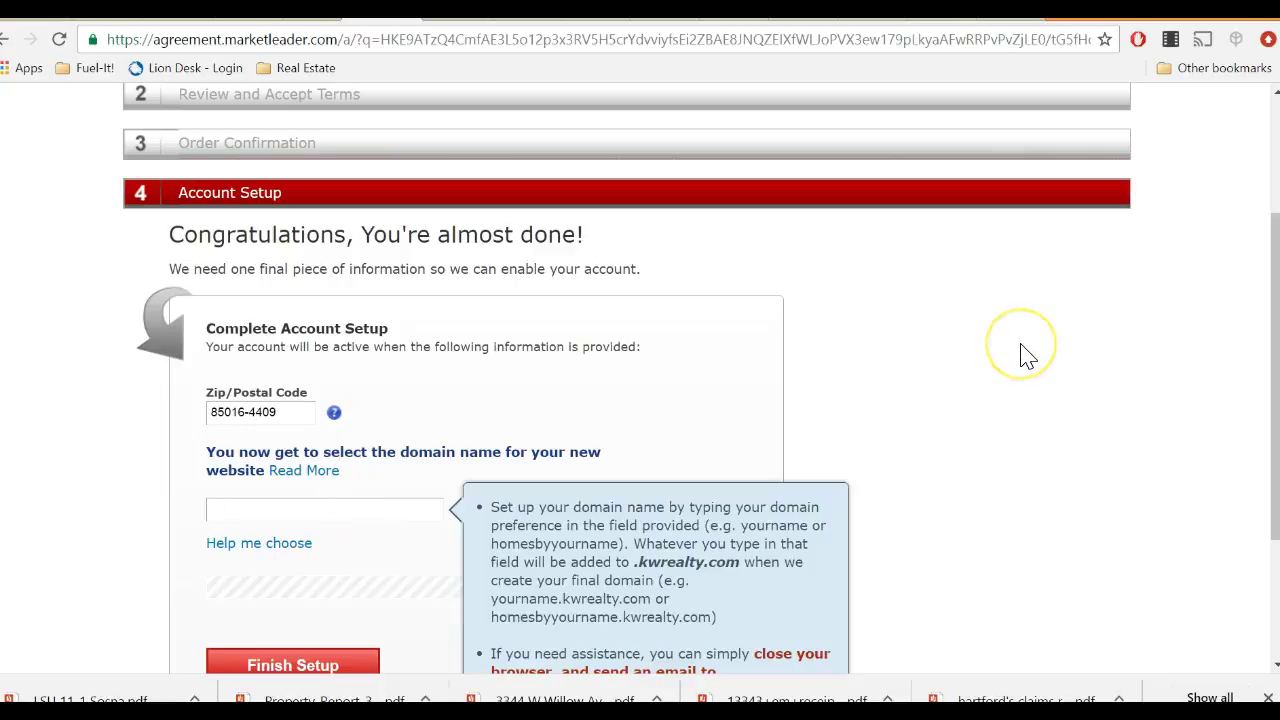
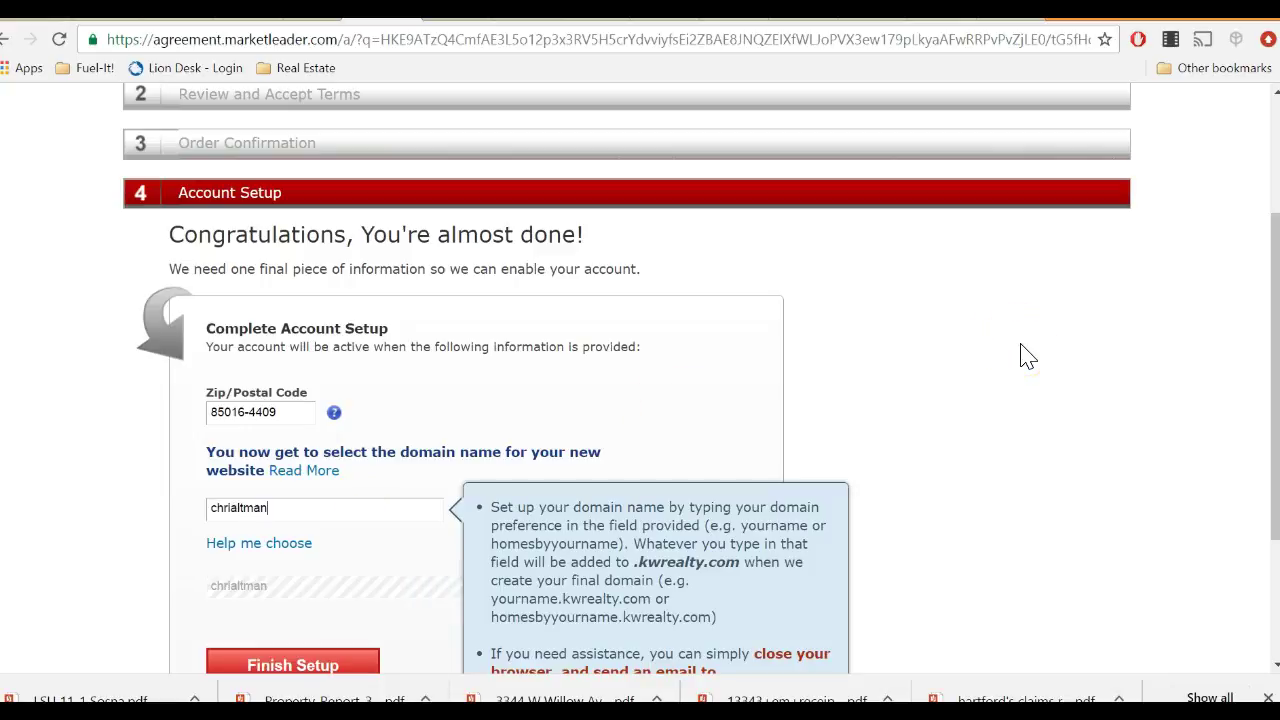
left_click(1097, 303)
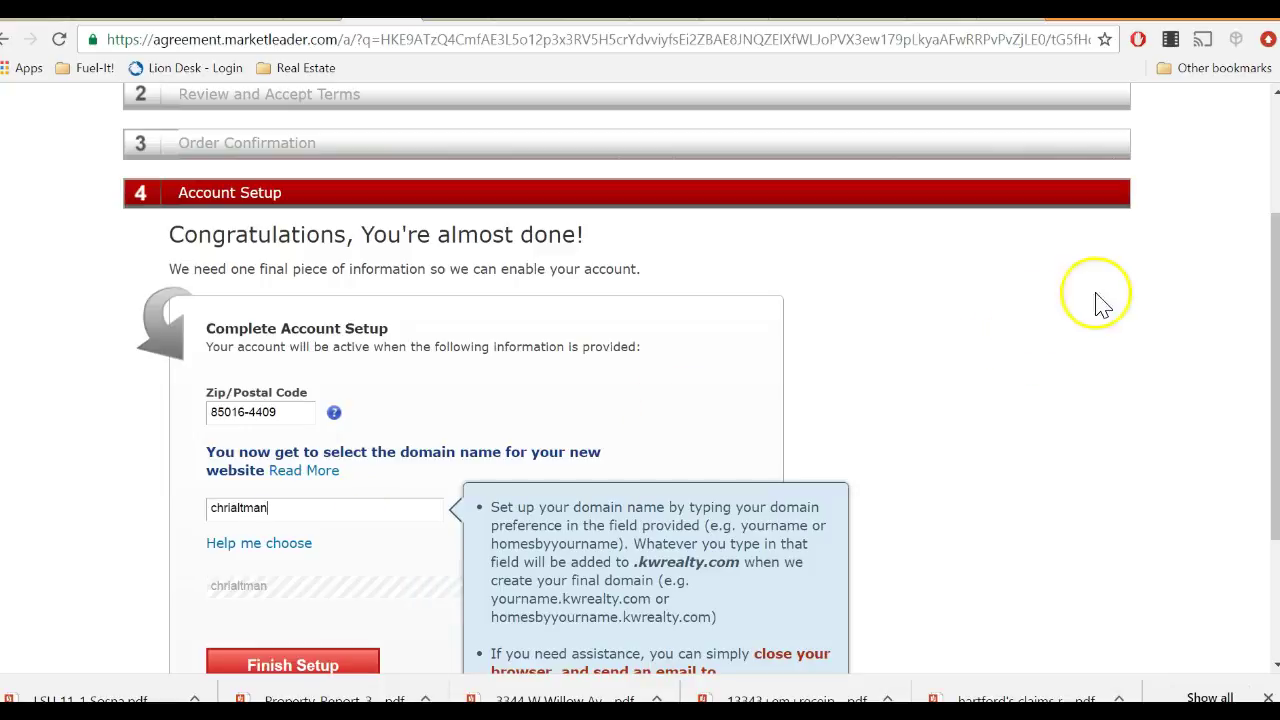
left_click(232, 512)
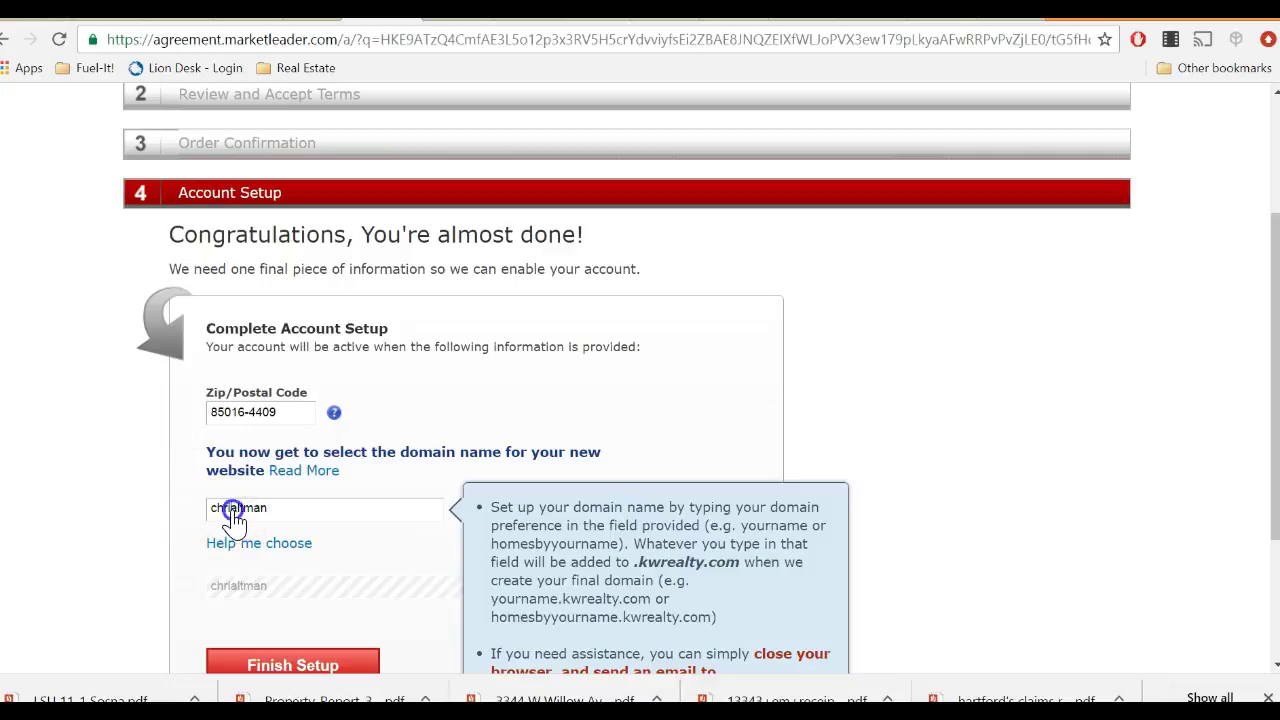
left_click(902, 430)
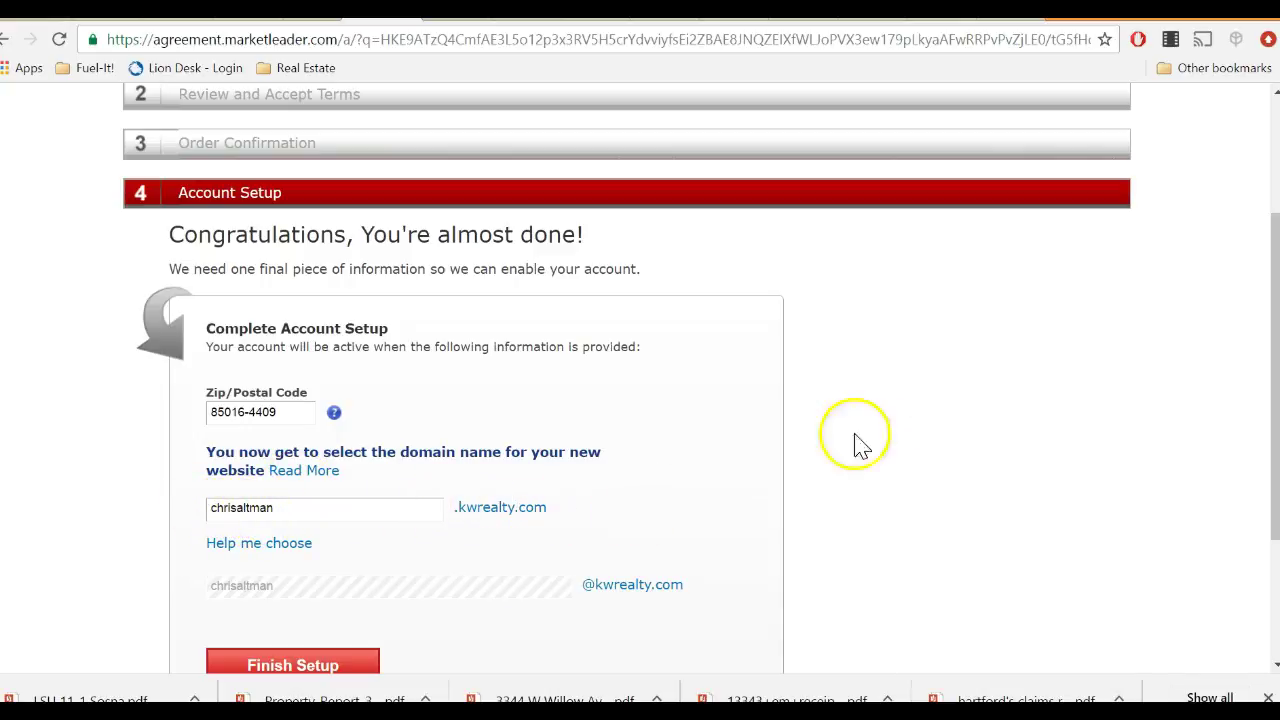
scroll(1045, 428, "down", 1)
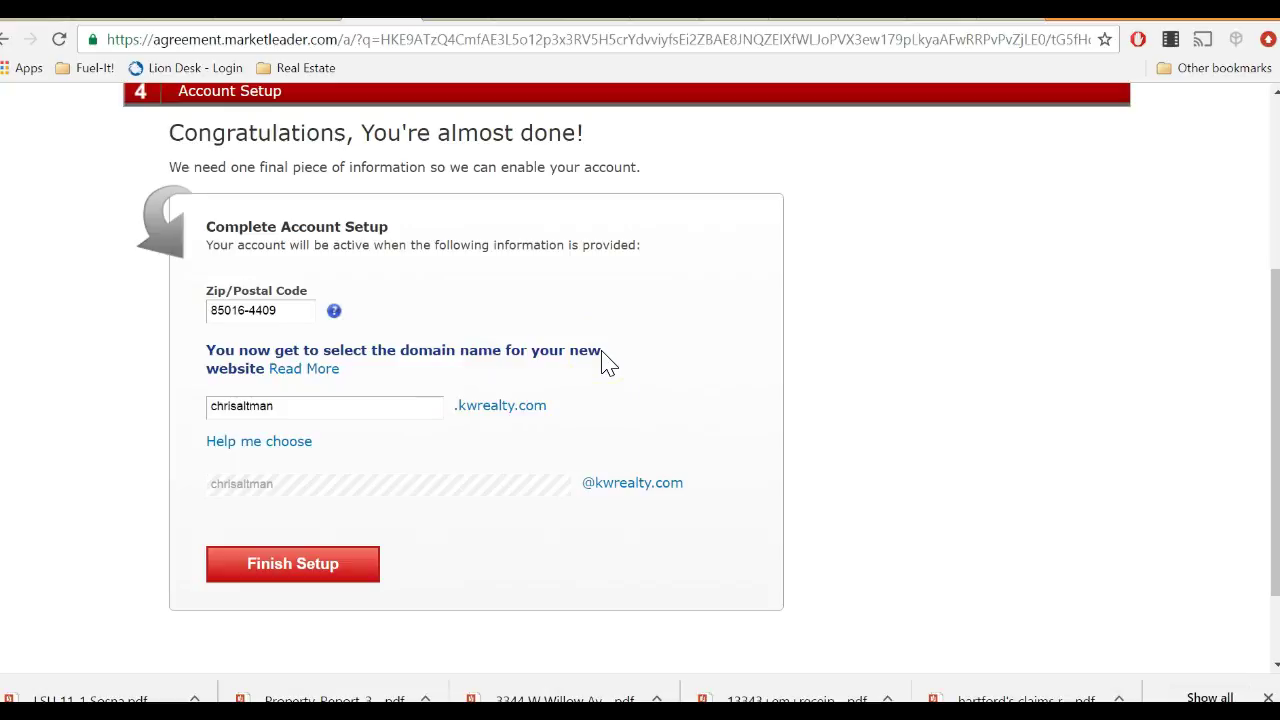
left_click(297, 412)
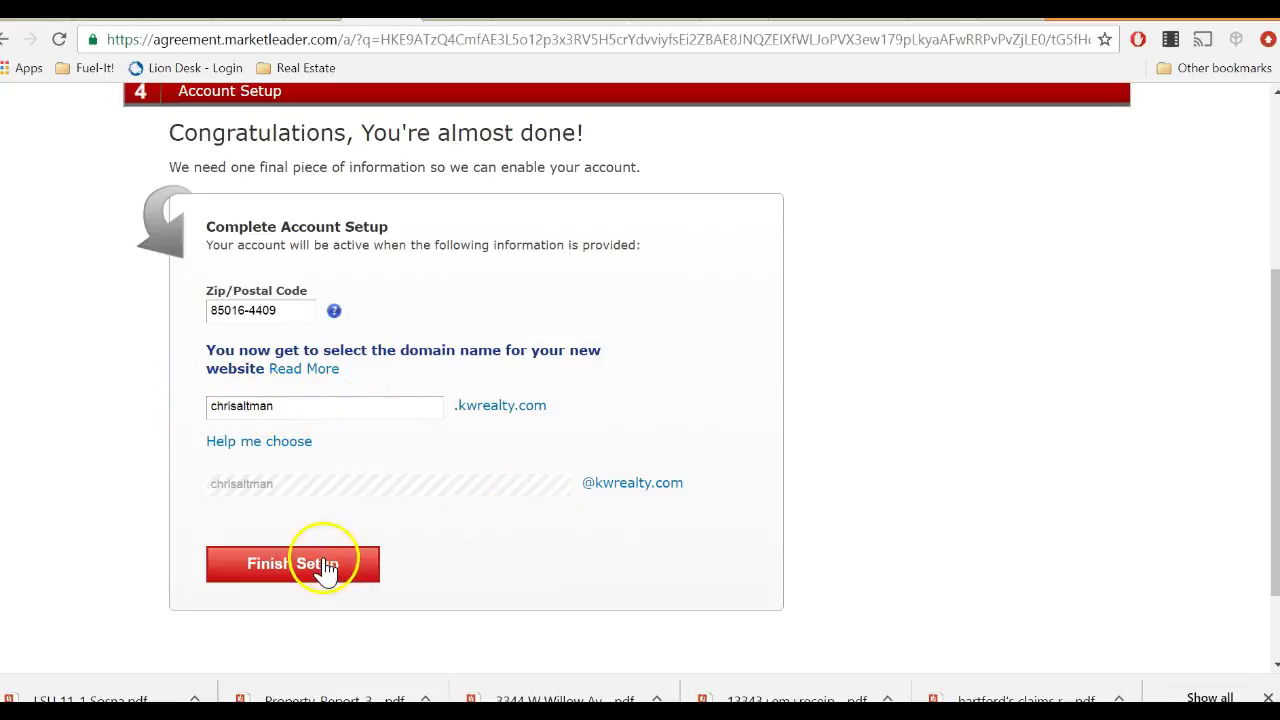
Finish setup with the chosen domain and review the Congratulations page's next steps and add-ons.
left_click(322, 570)
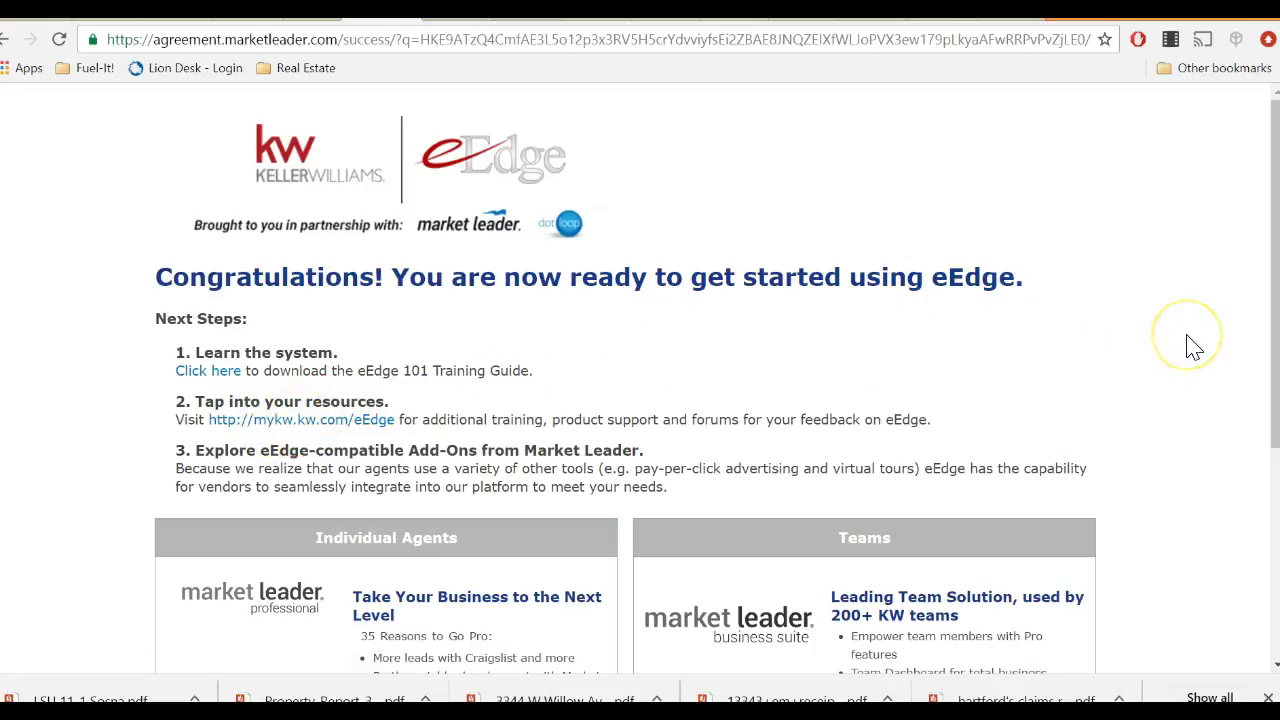
scroll(1190, 347, "down", 1)
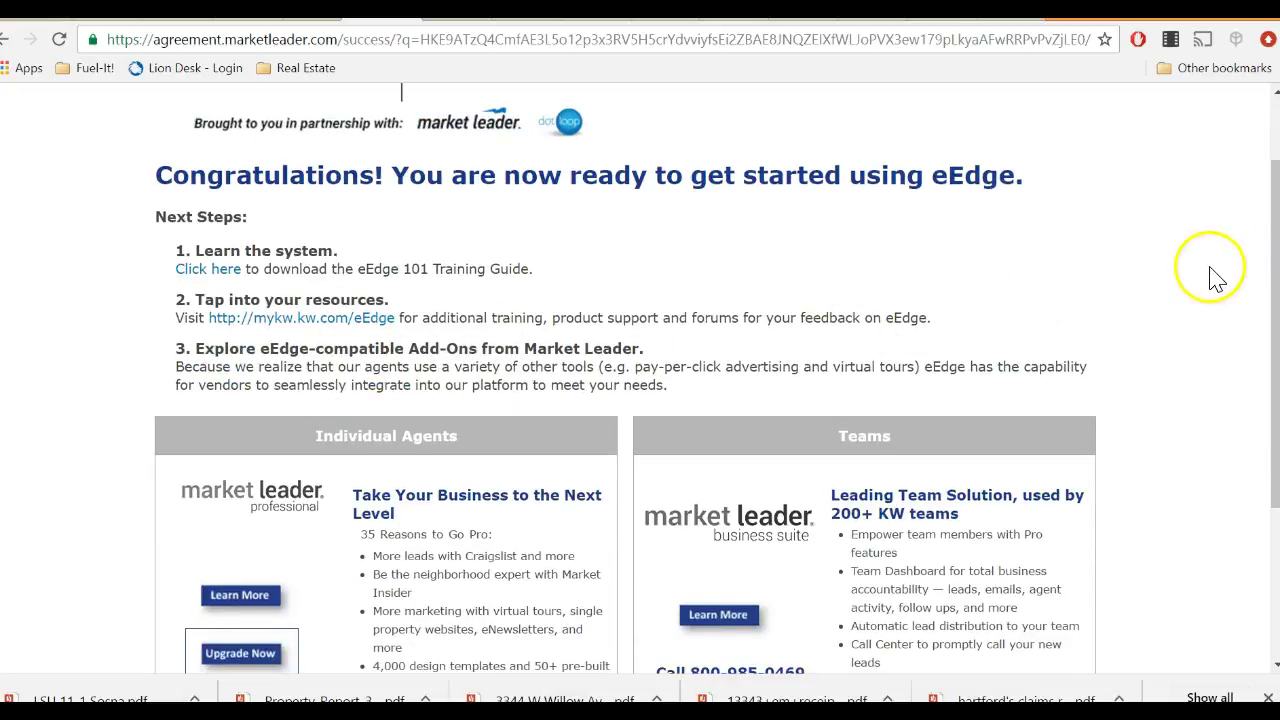
scroll(1190, 280, "down", 3)
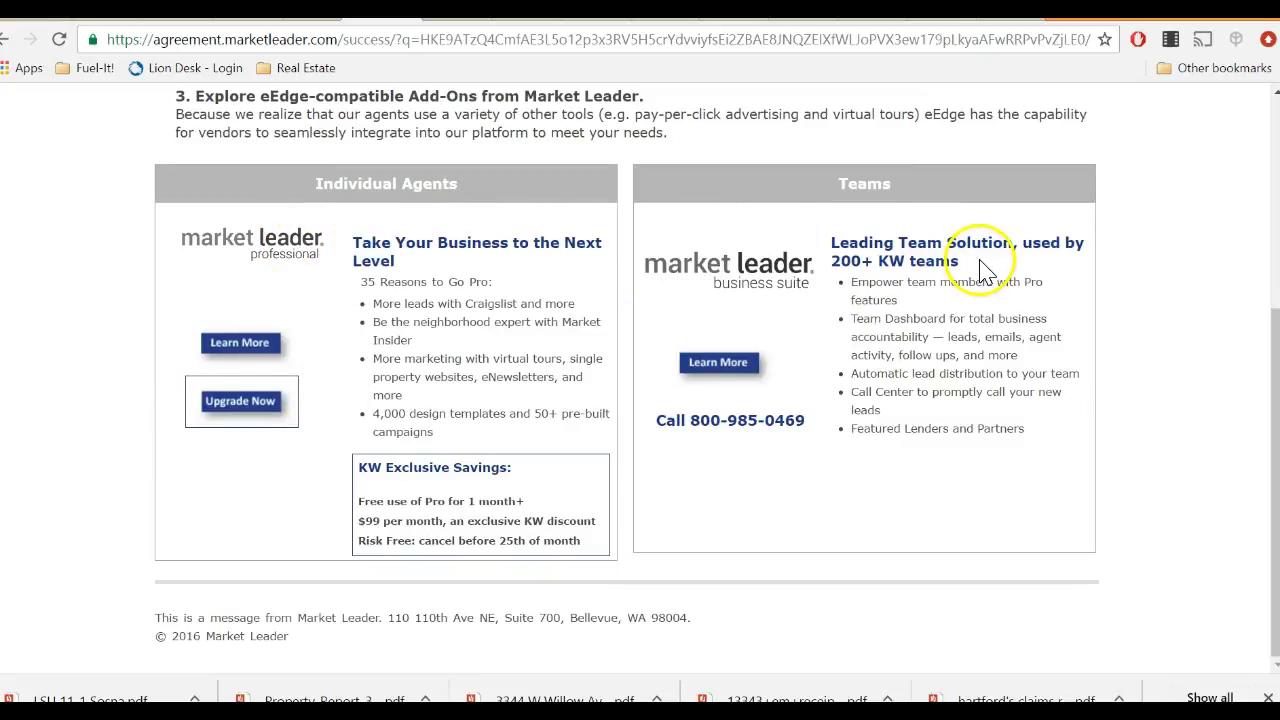
scroll(1150, 306, "up", 4)
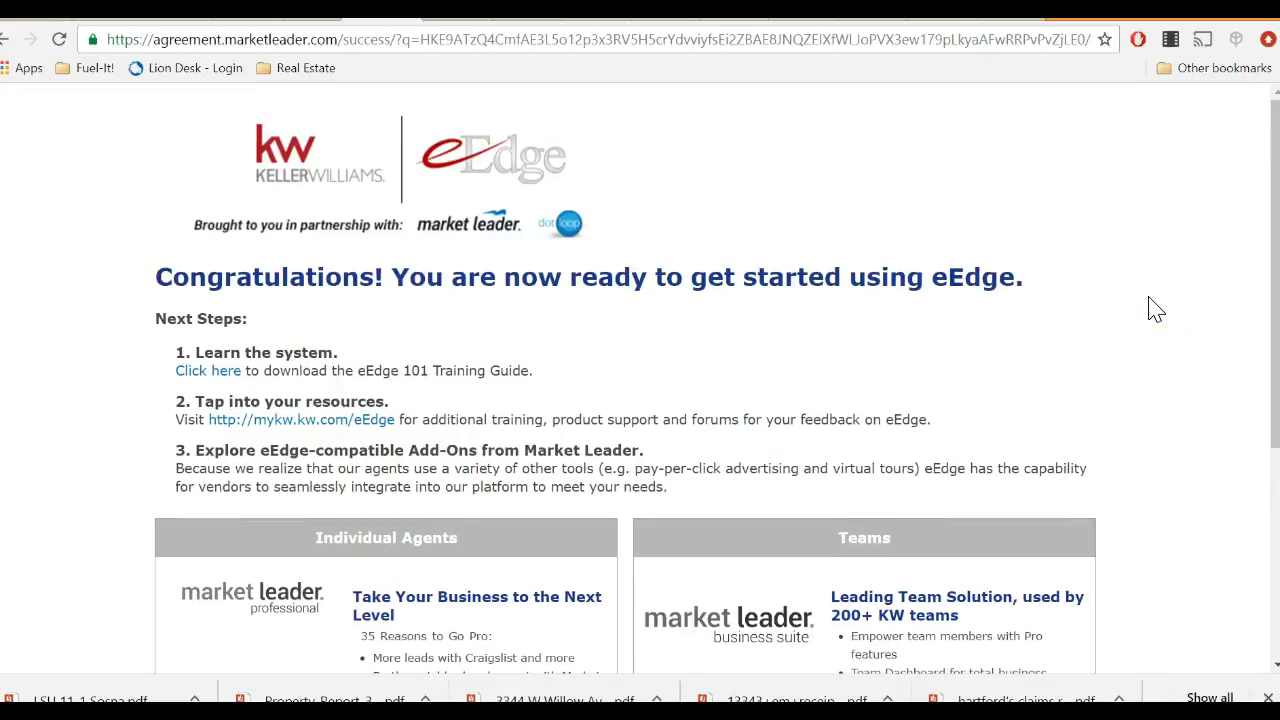
scroll(1155, 308, "down", 4)
scroll(1155, 308, "up", 1)
scroll(1155, 310, "down", 1)
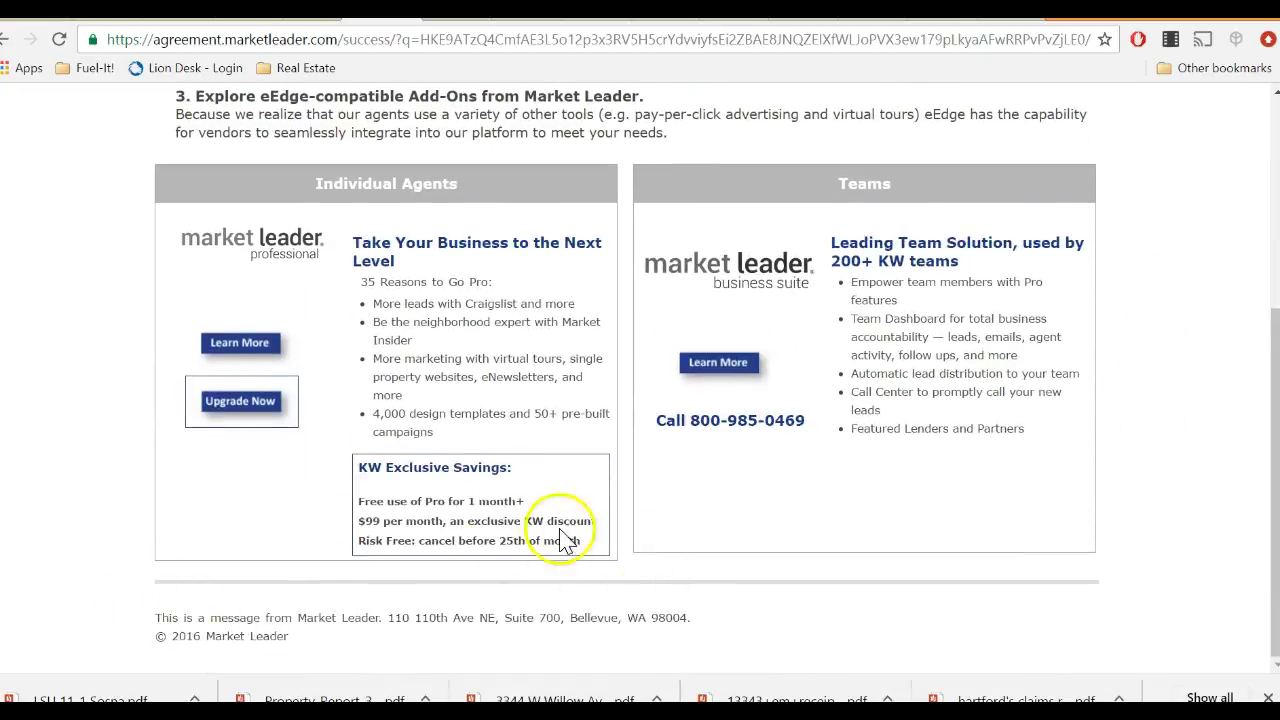
scroll(1155, 450, "up", 4)
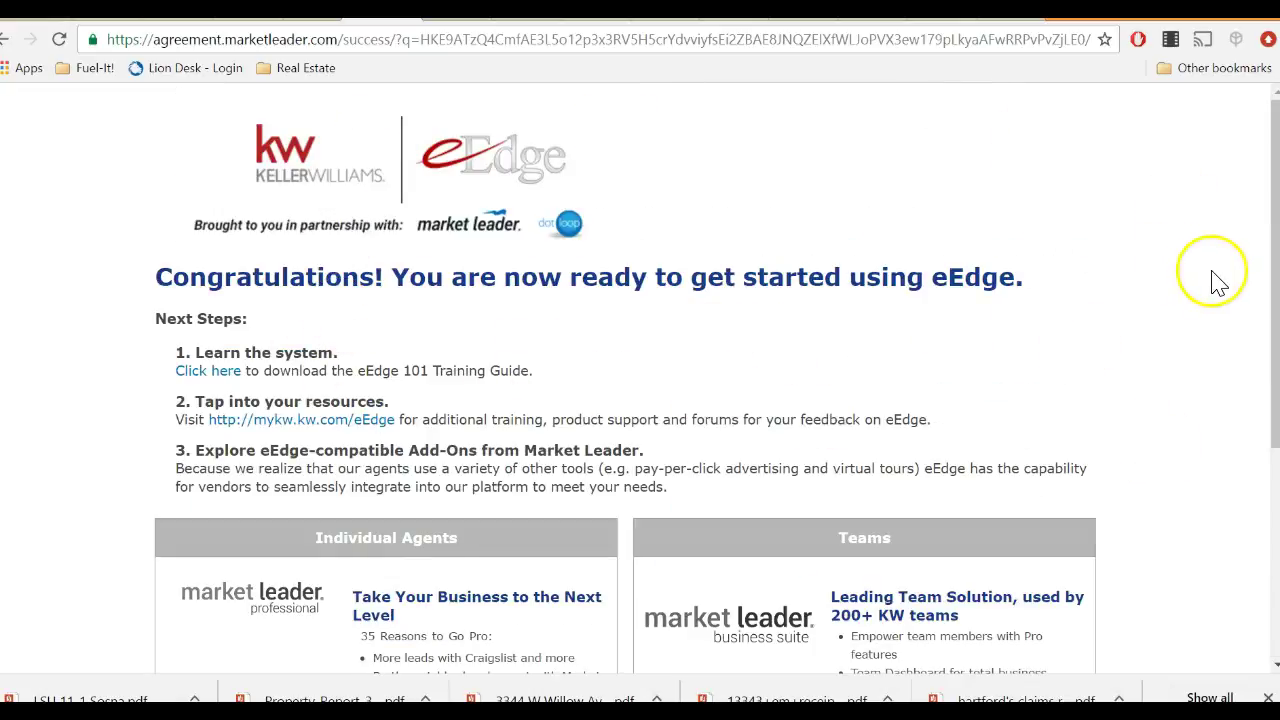
scroll(1221, 283, "down", 2)
scroll(1221, 283, "down", 2)
scroll(1221, 283, "up", 1)
scroll(1221, 283, "down", 1)
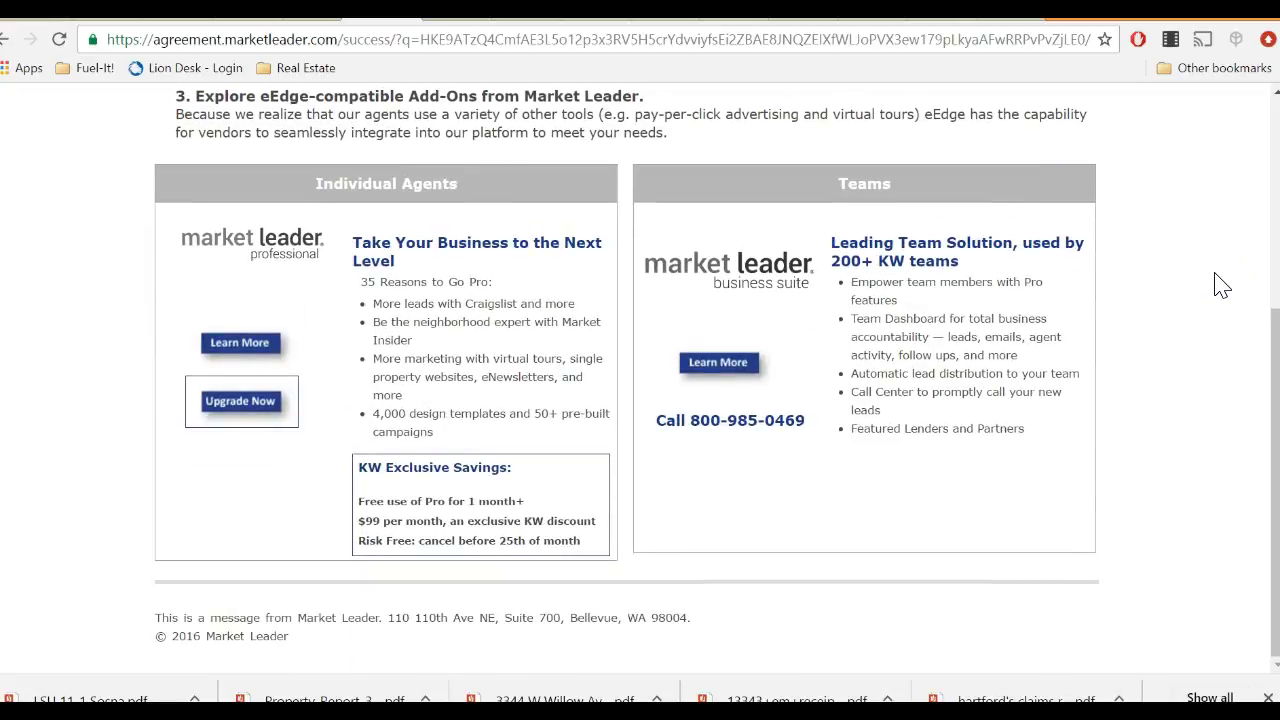
left_click(1188, 350)
scroll(1195, 363, "up", 2)
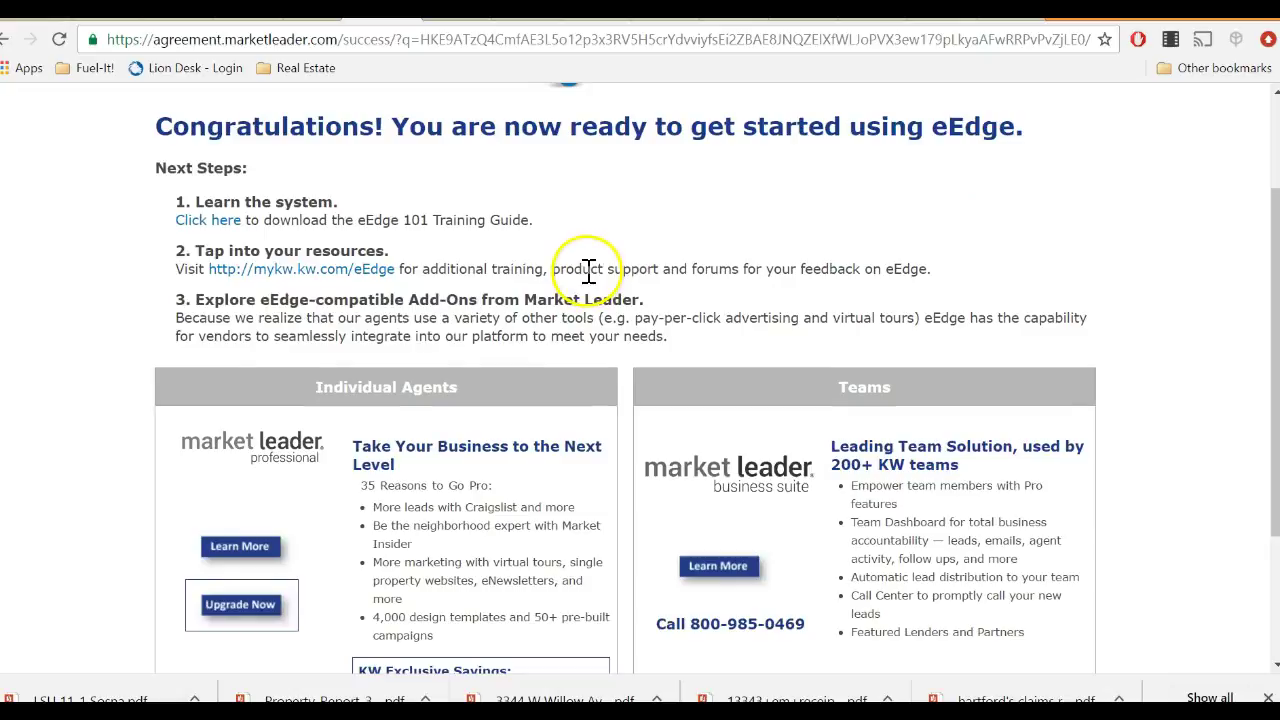
scroll(588, 272, "up", 1)
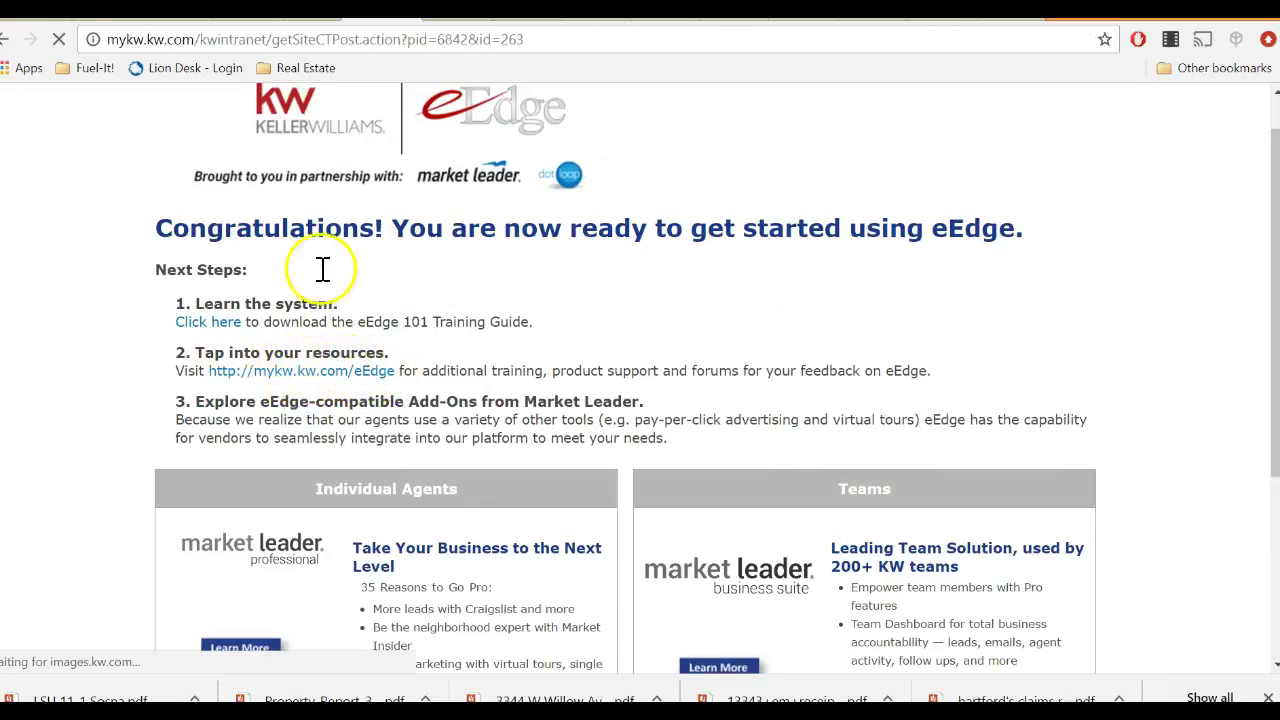
scroll(366, 323, "down", 3)
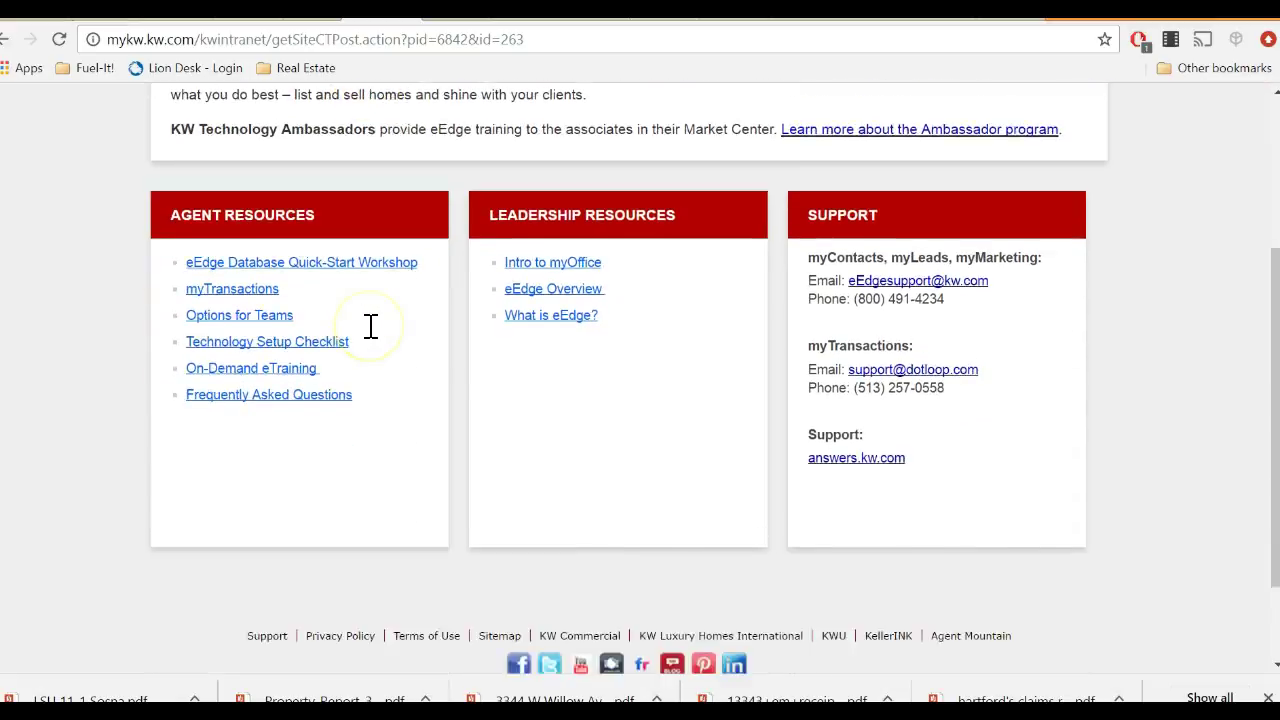
scroll(371, 337, "up", 2)
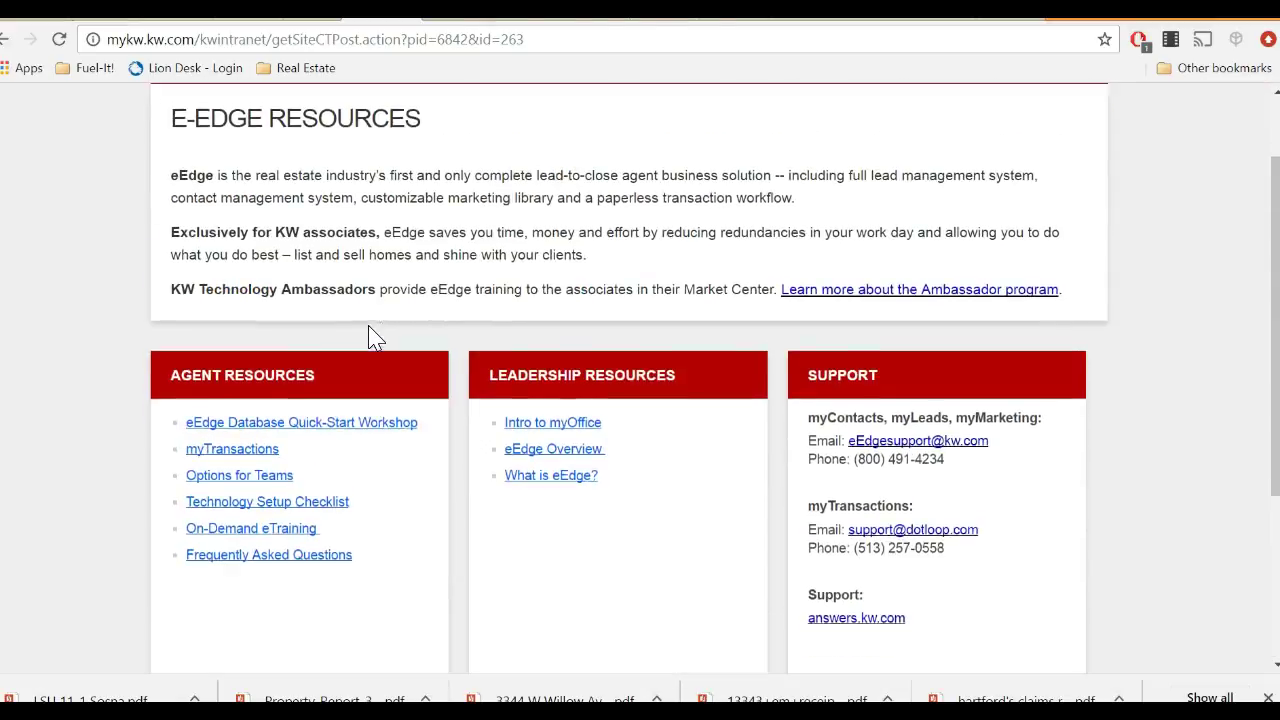
scroll(371, 337, "down", 1)
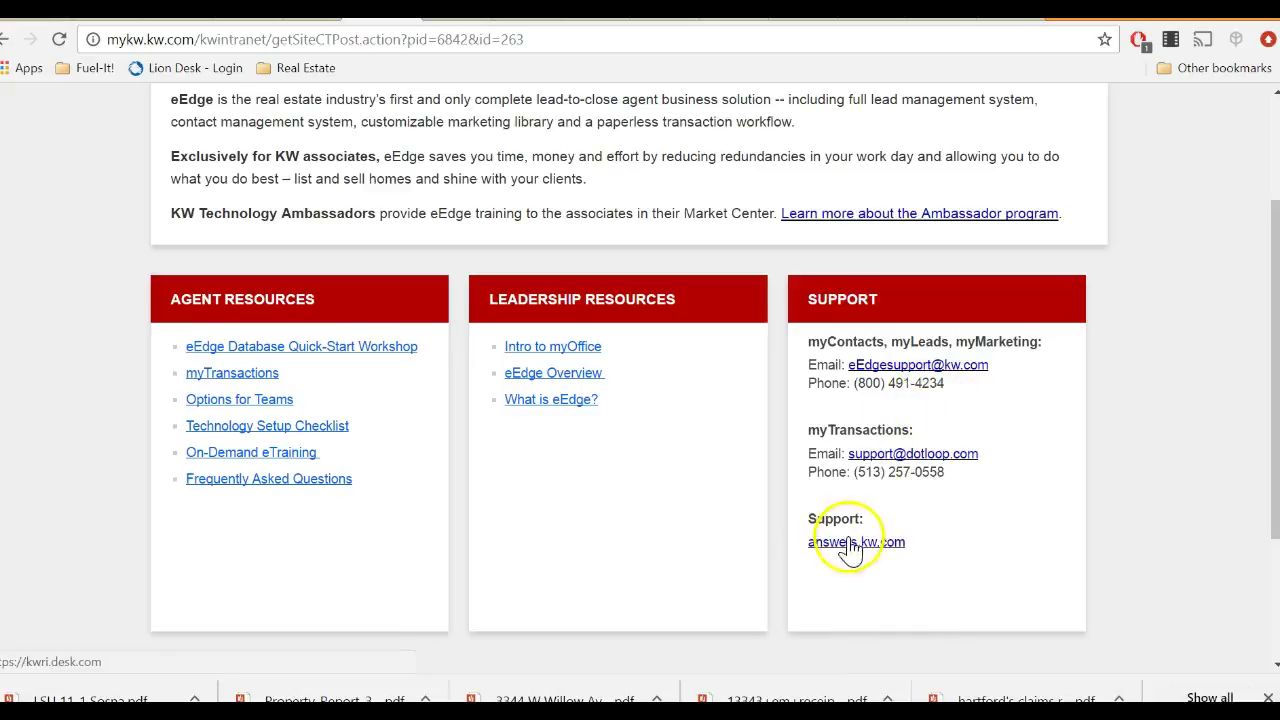
scroll(888, 438, "up", 2)
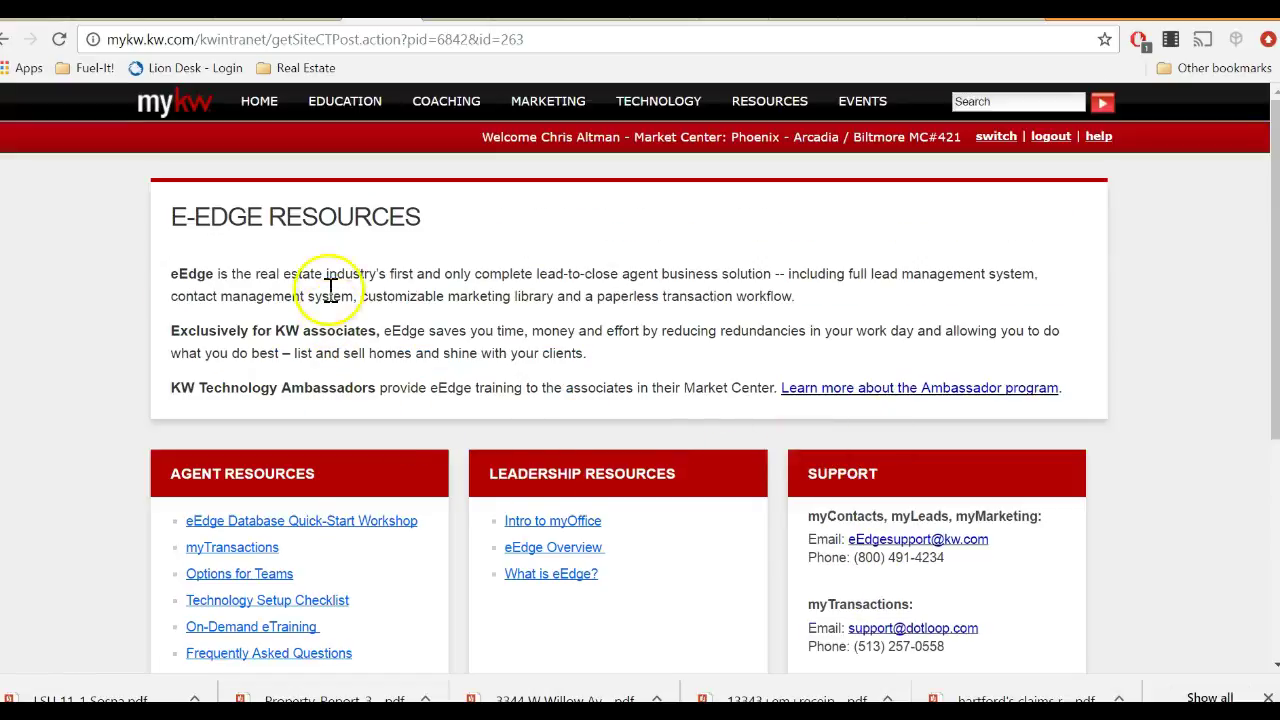
Return to the myKW home page and open View Contacts in the eEdge Control Panel.
left_click(173, 106)
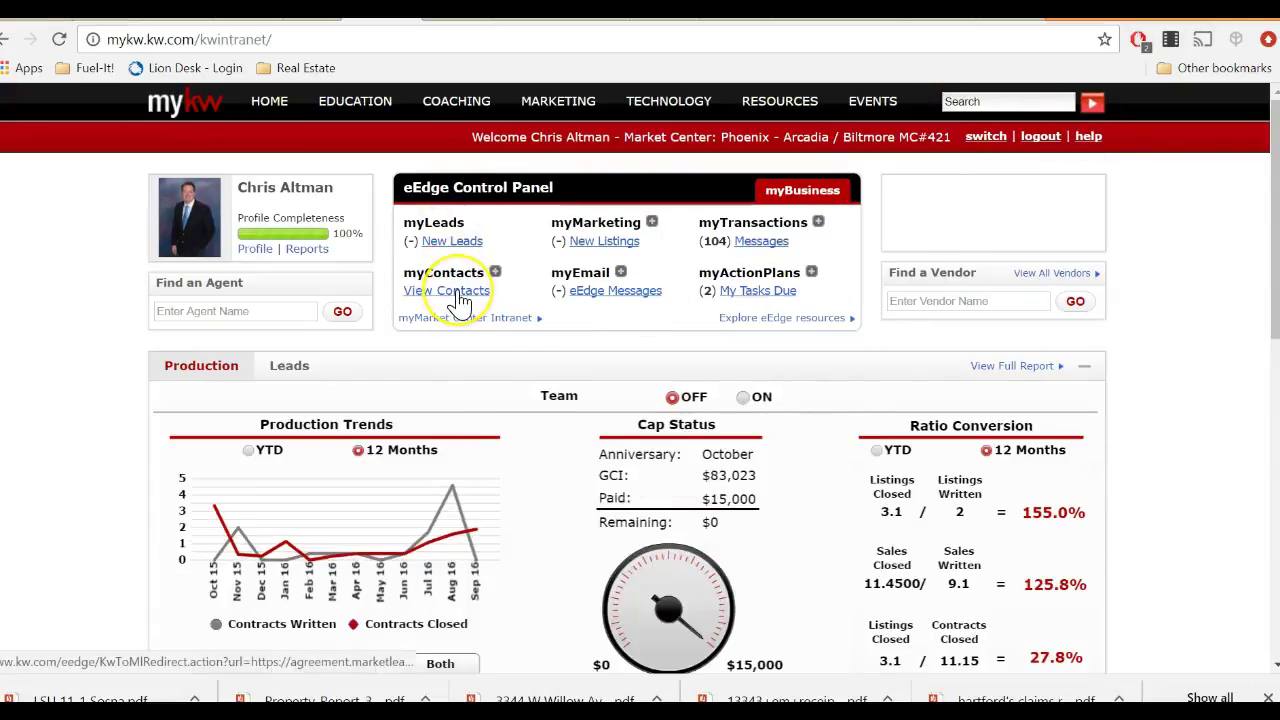
left_click(458, 296)
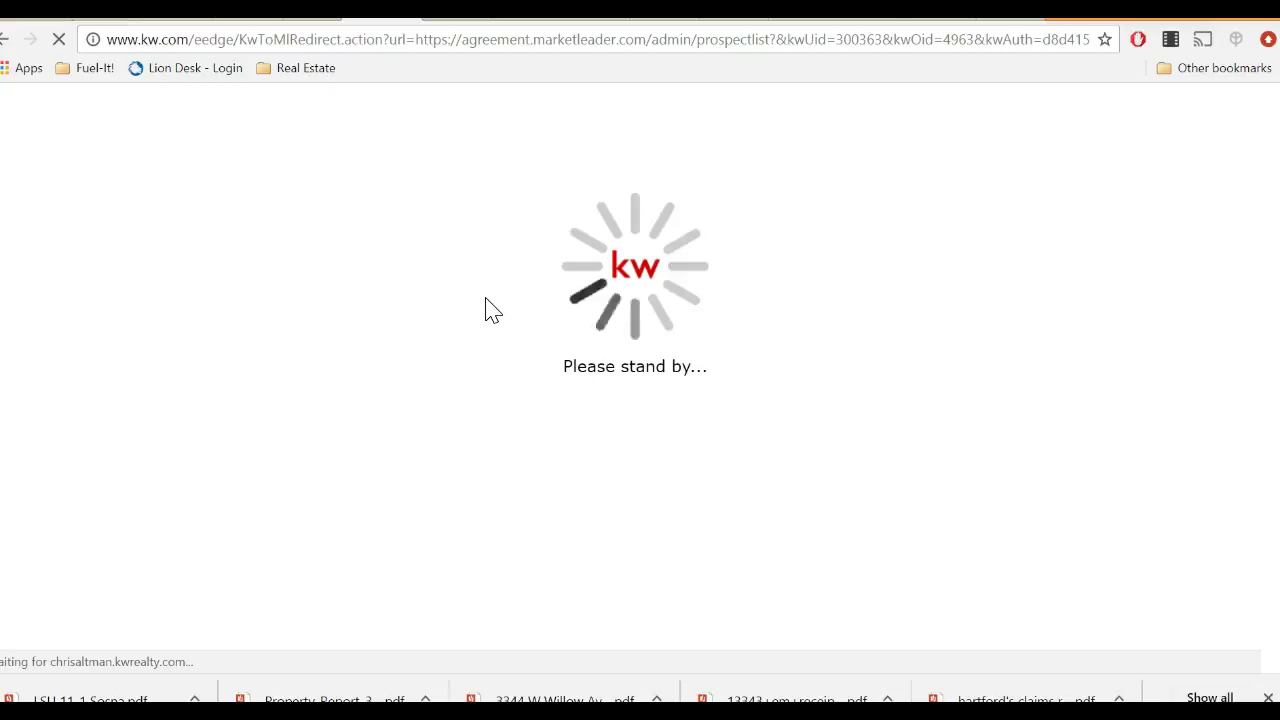
Wait for the Contact Search page showing 0 contacts, then open the Hi, Chris account menu.
left_click(479, 304)
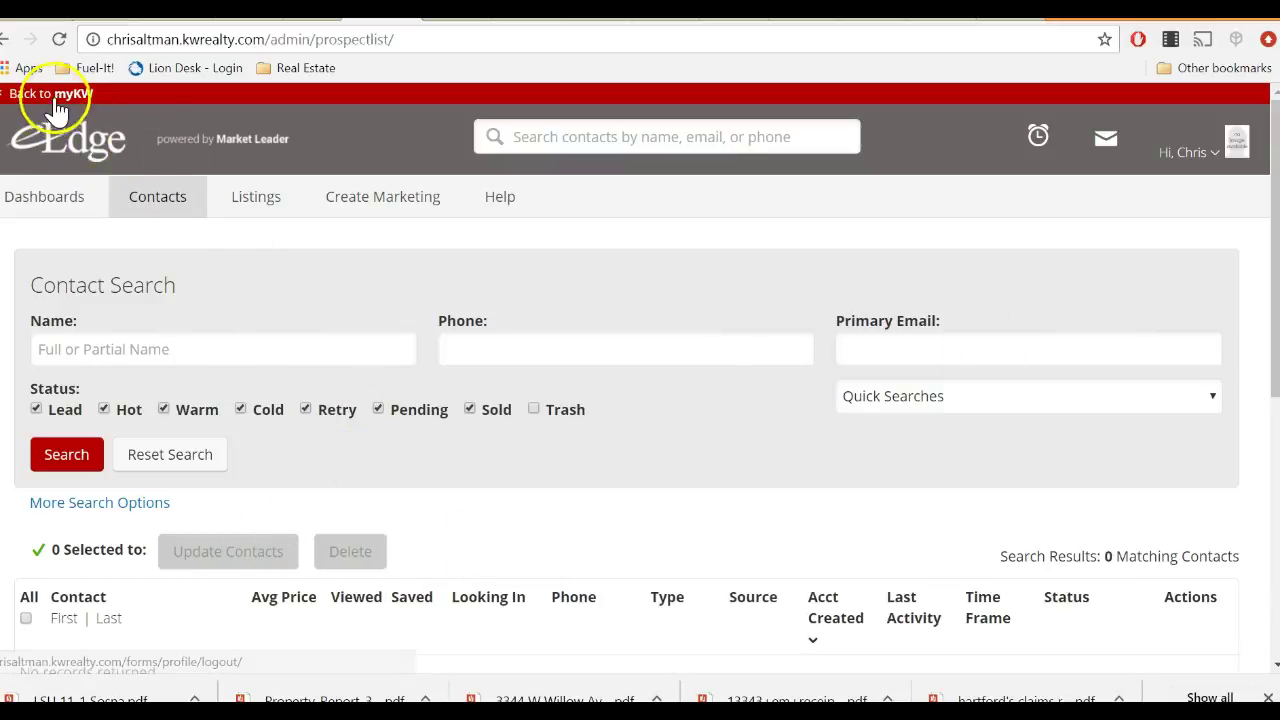
scroll(1020, 400, "down", 5)
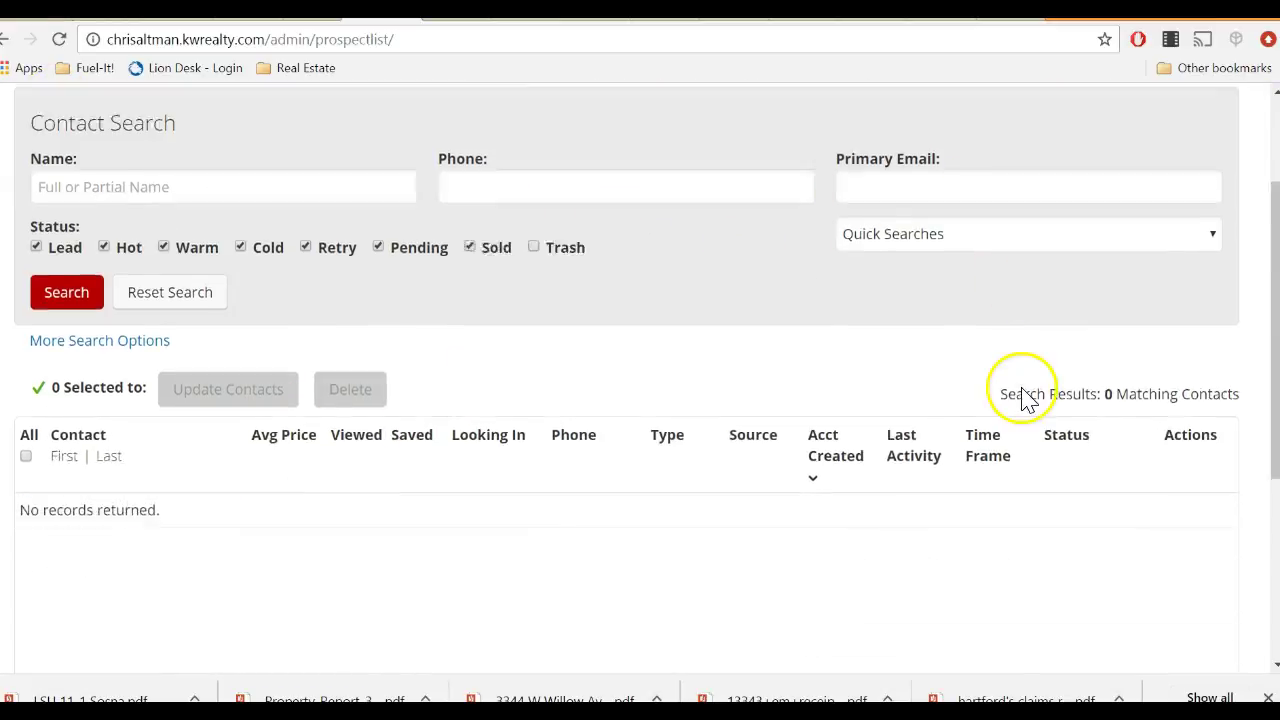
scroll(993, 413, "up", 5)
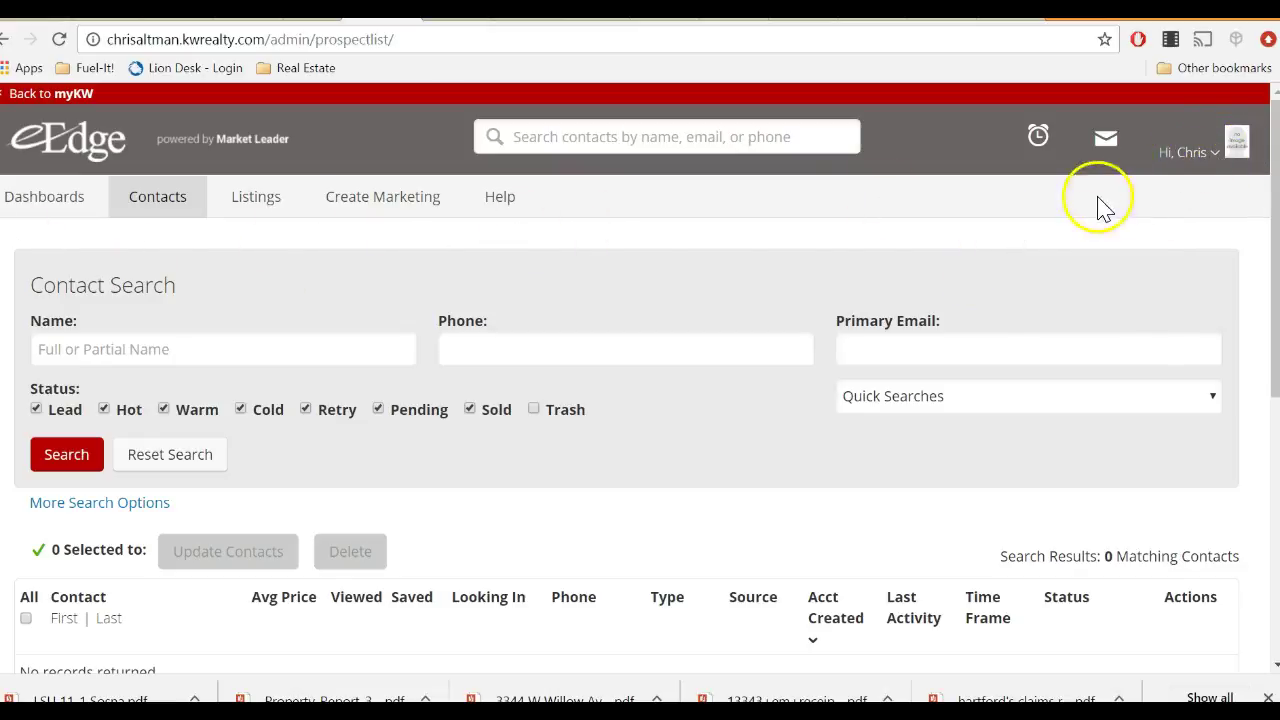
left_click(1200, 152)
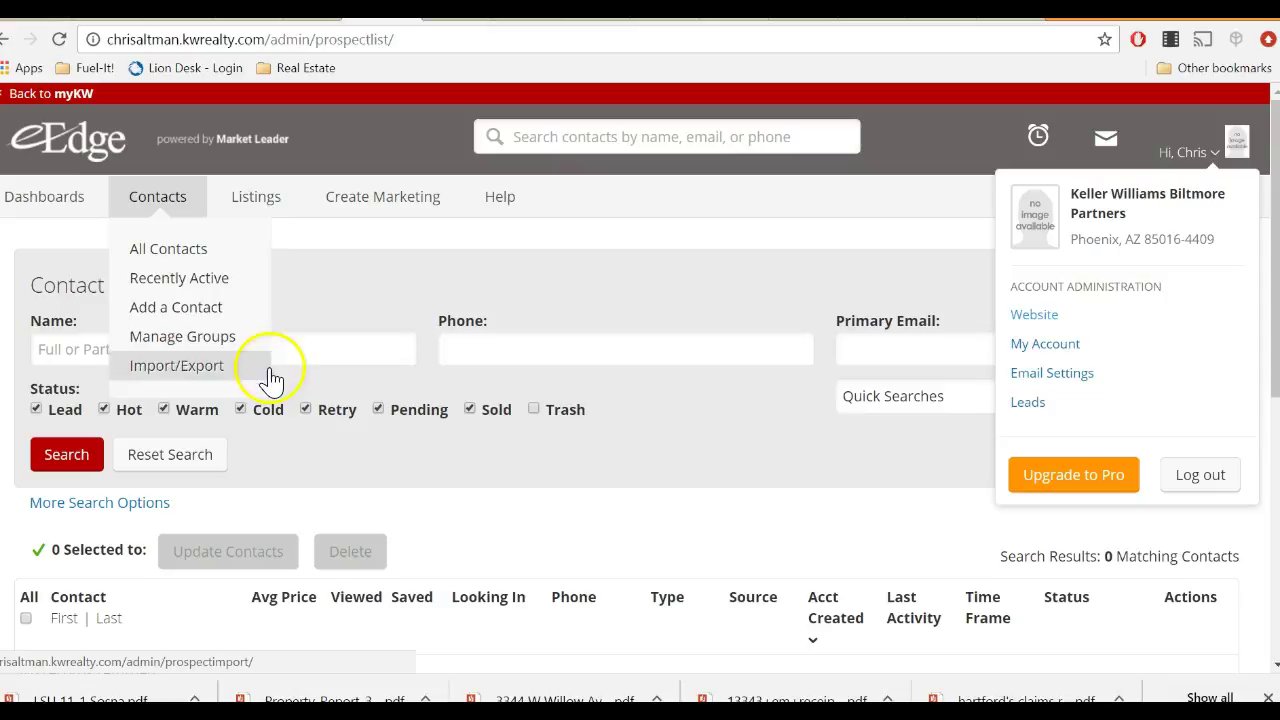
Choose Basic Contact List on the Import Contacts page and download its CSV template.
left_click(178, 366)
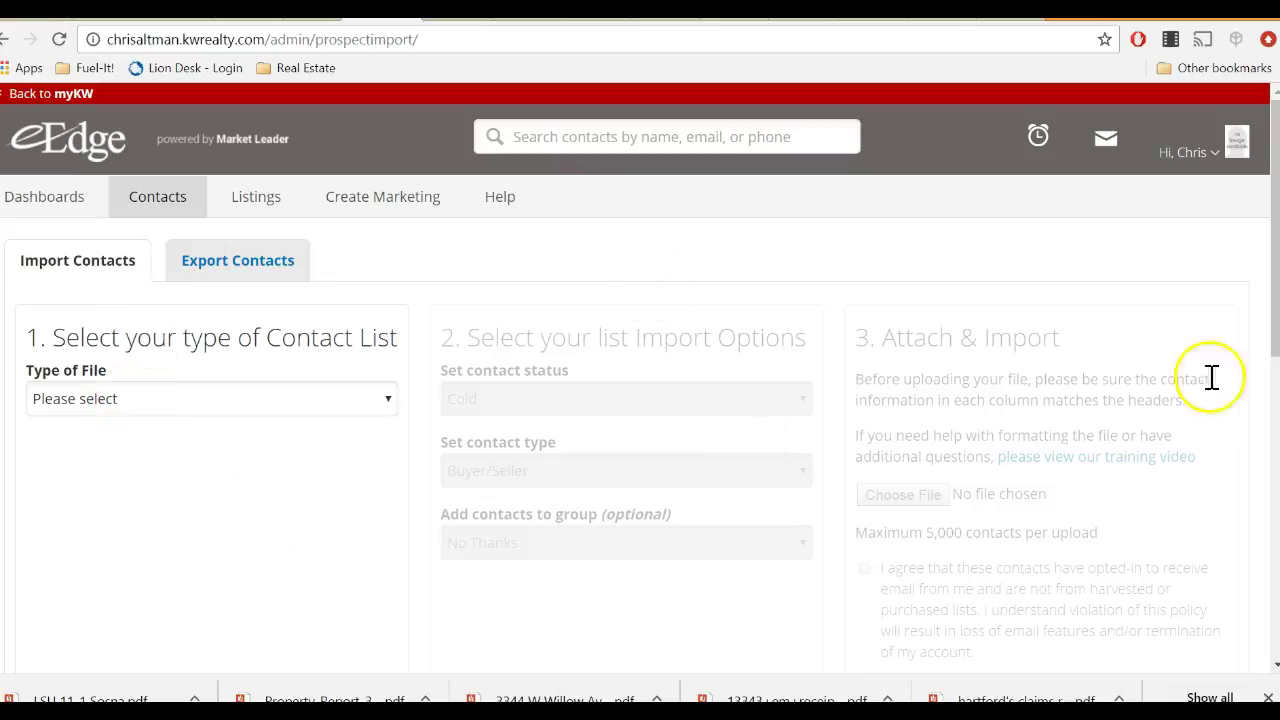
scroll(518, 503, "down", 3)
scroll(518, 503, "up", 2)
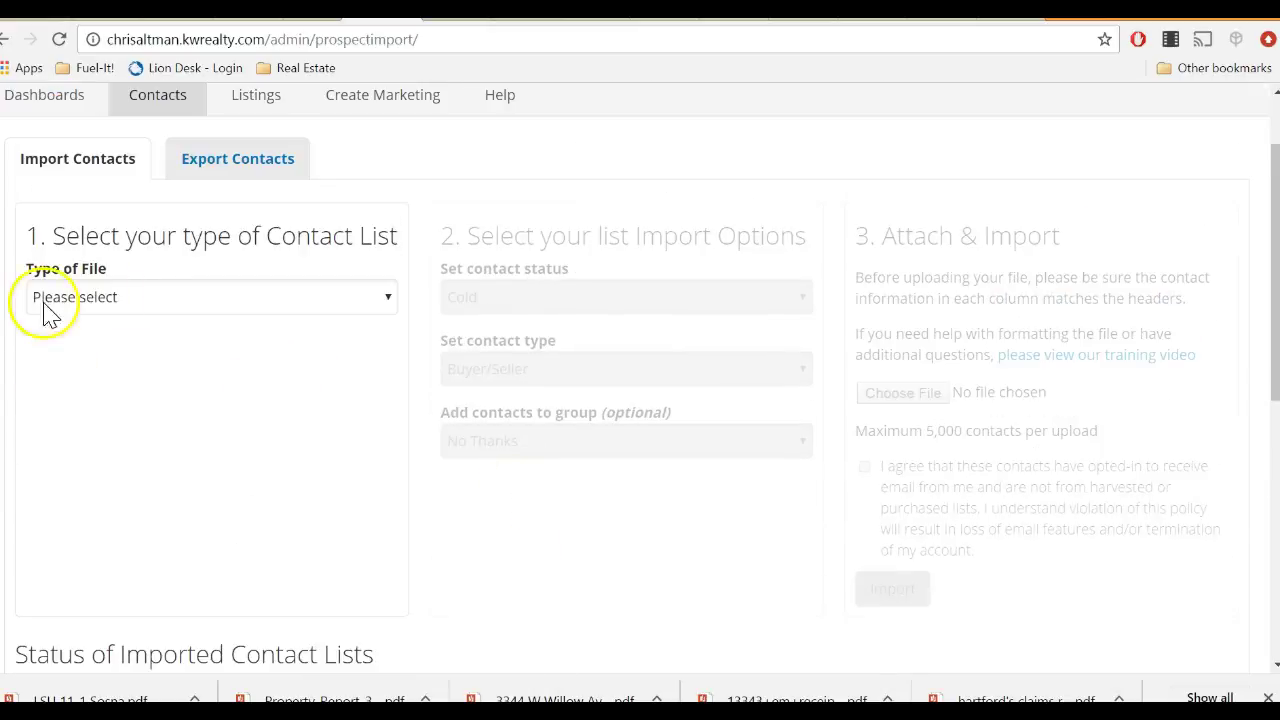
left_click(143, 298)
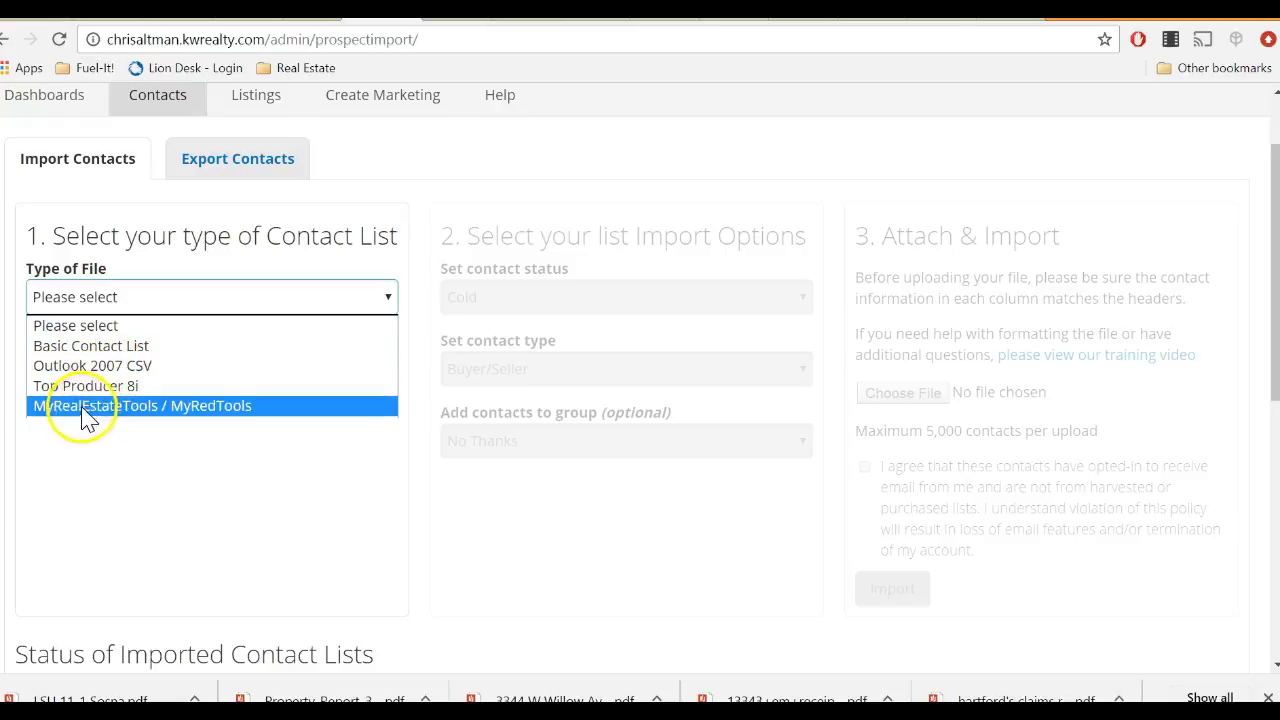
left_click(97, 350)
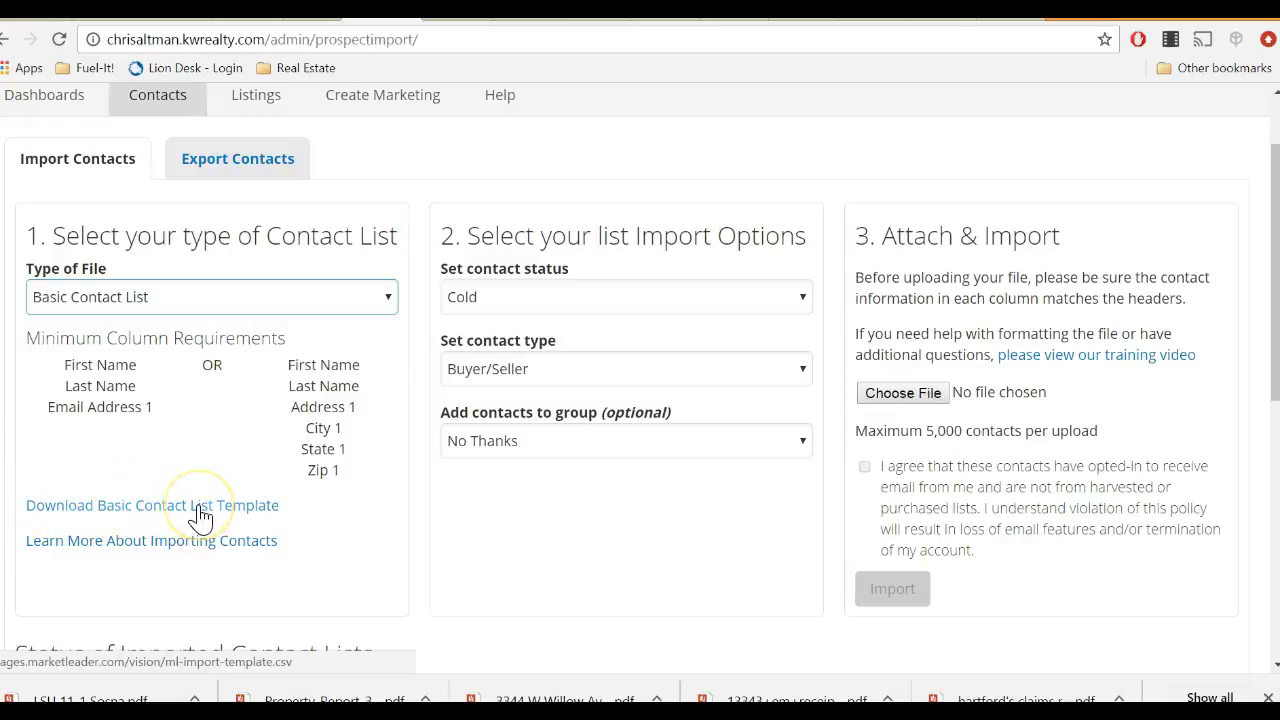
left_click(165, 507)
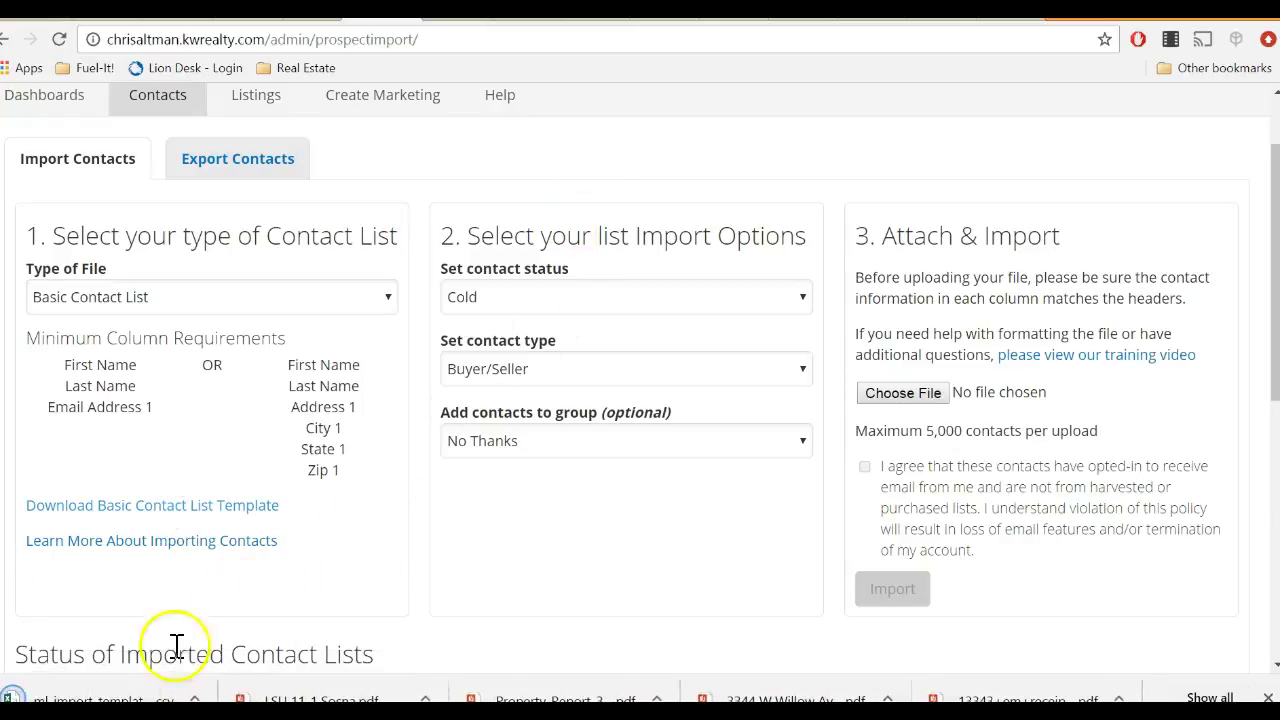
Open the ml-import-template CSV in Excel and review the First Name through City 1 columns.
left_click(108, 690)
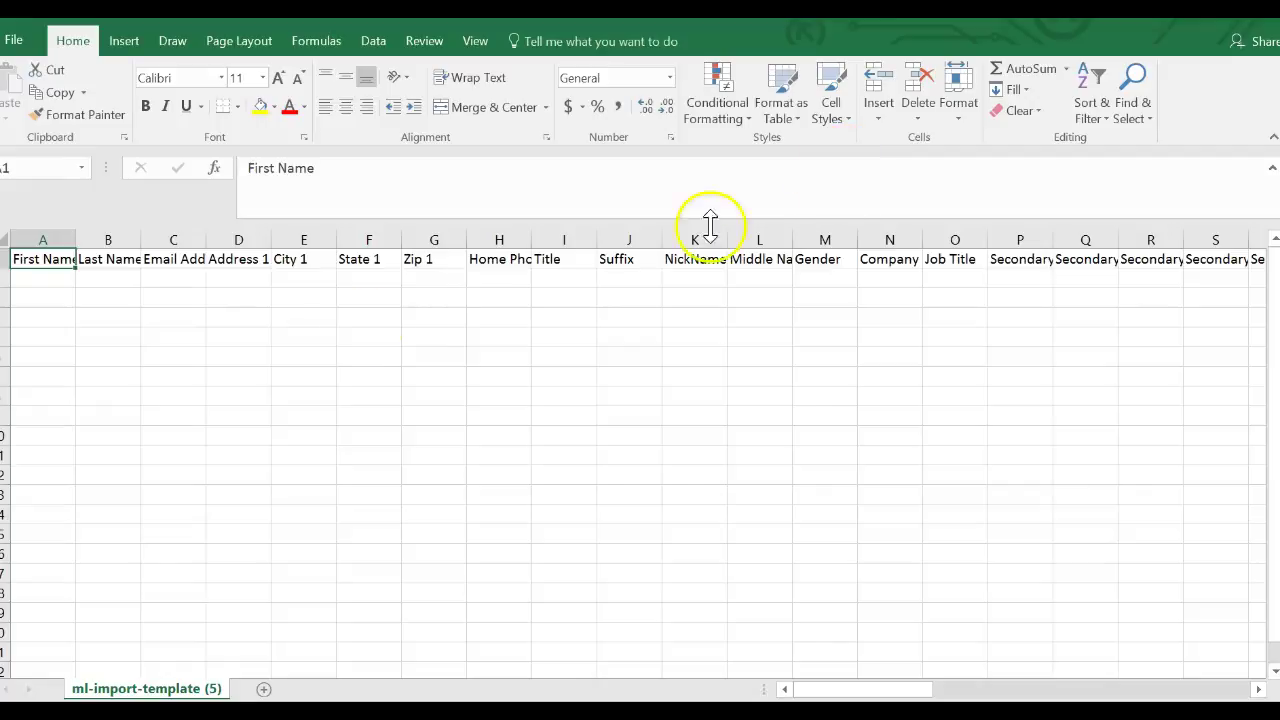
left_click(45, 238)
left_click(109, 240)
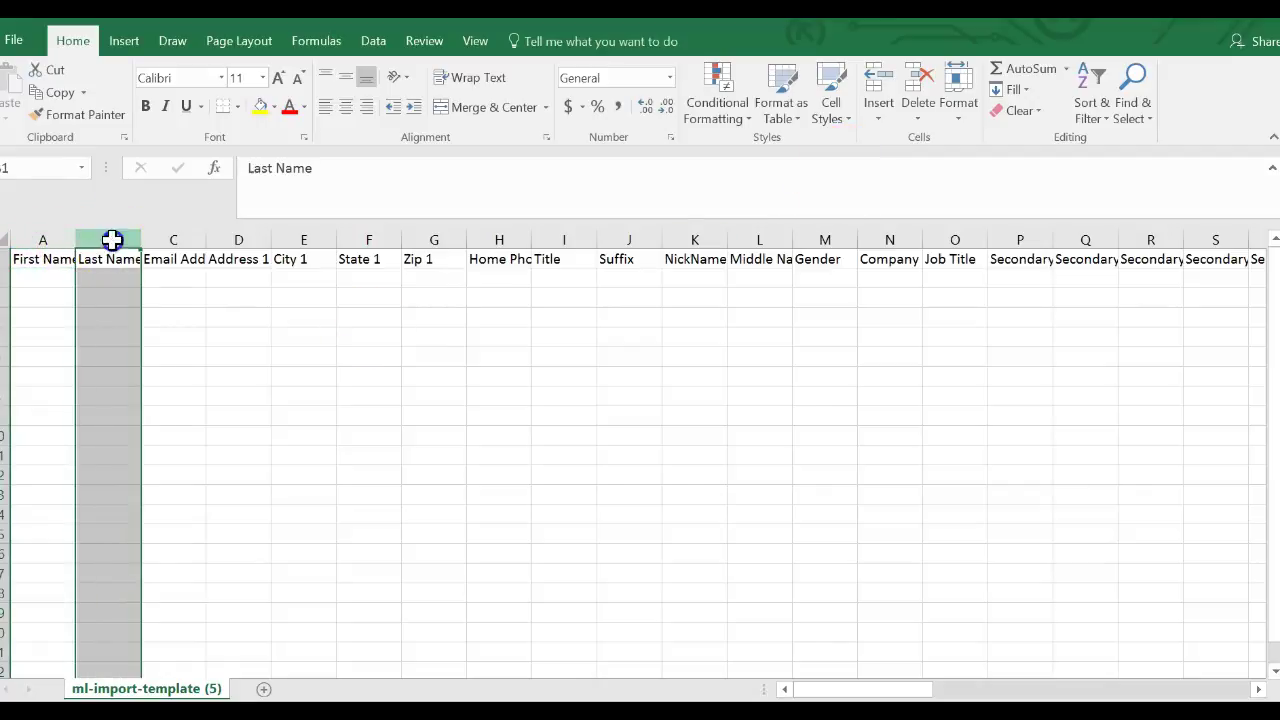
left_click(189, 239)
left_click(240, 236)
left_click(312, 238)
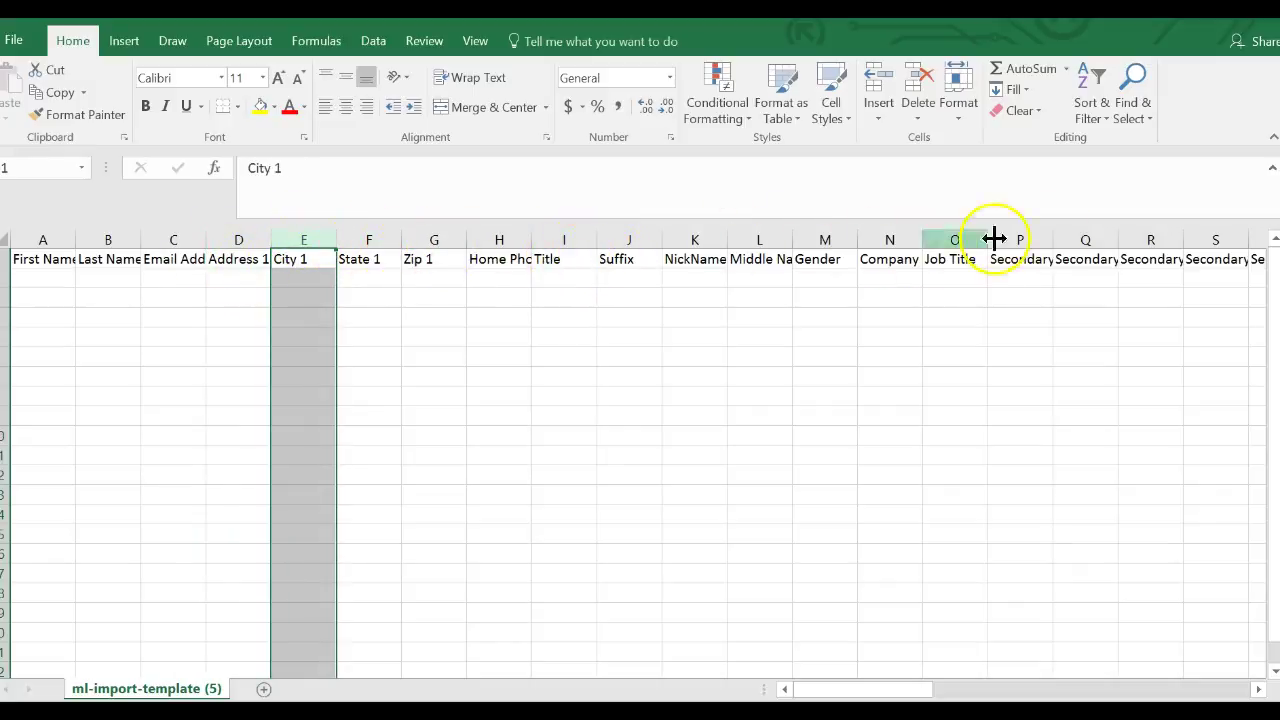
Inspect the empty row 2 cells under the name, email, address and phone columns.
left_click(30, 276)
left_click(114, 280)
left_click(177, 282)
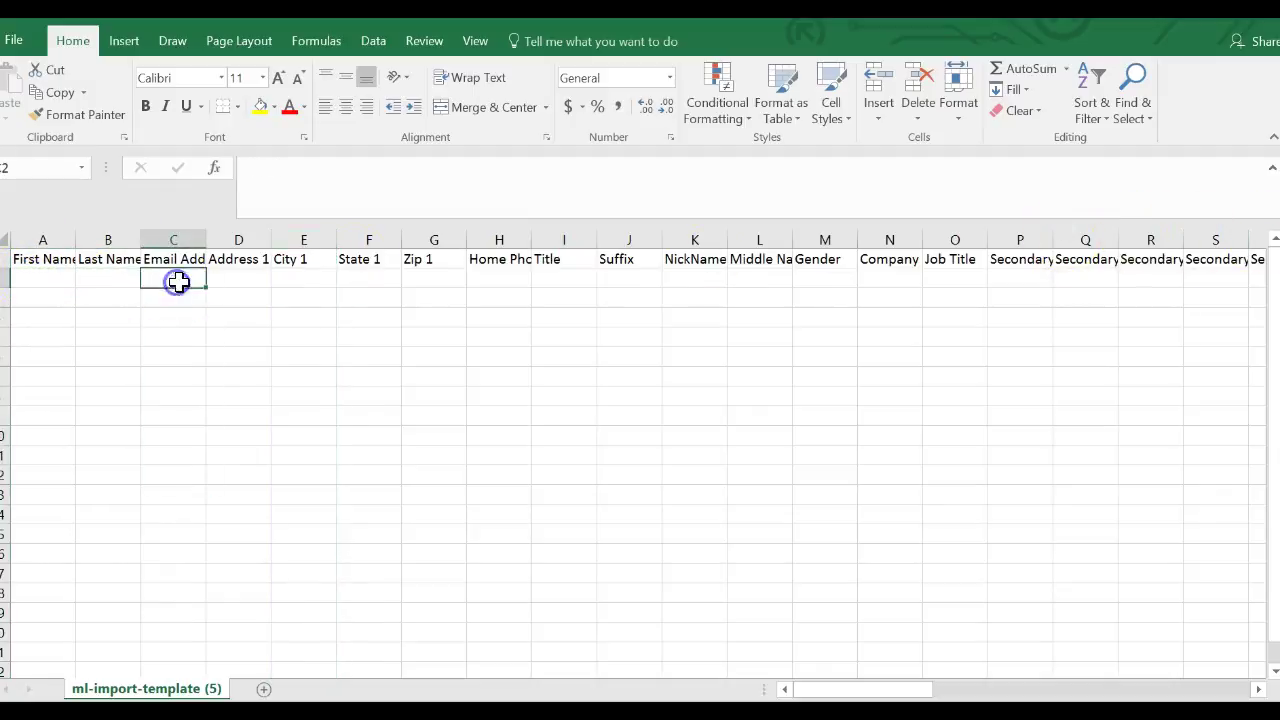
left_click_drag(245, 281, 449, 283)
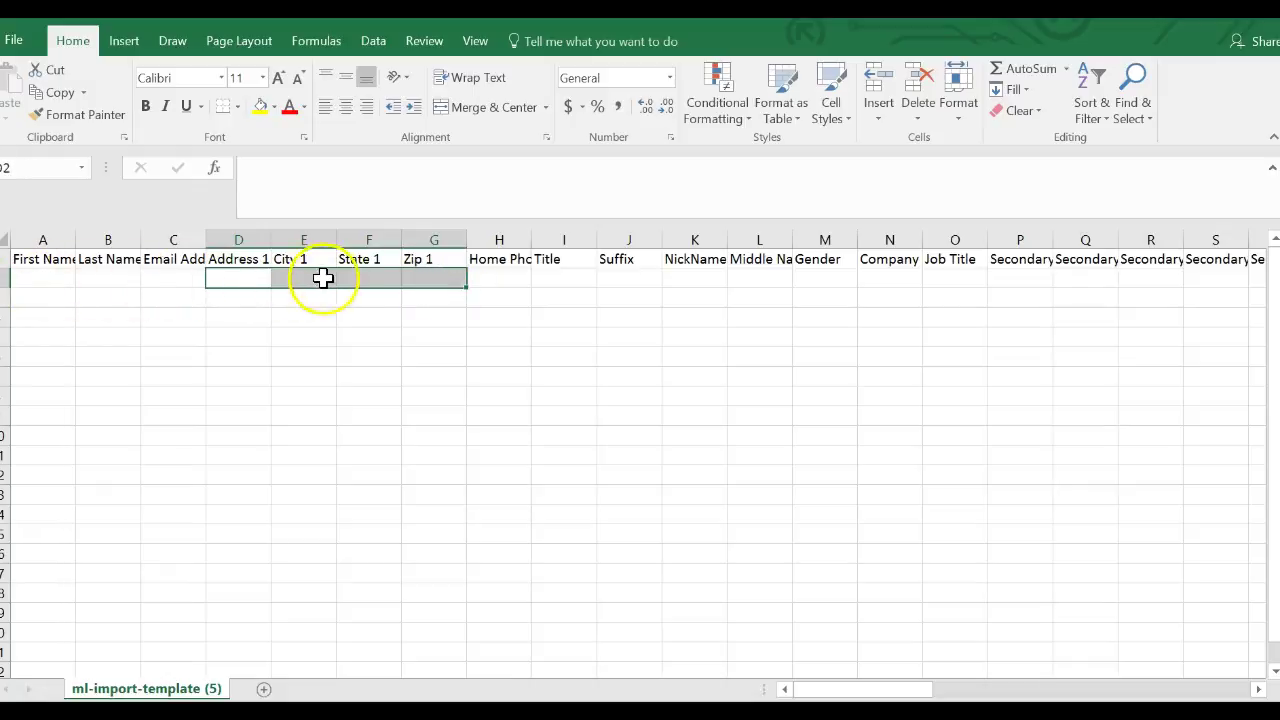
left_click_drag(37, 280, 99, 277)
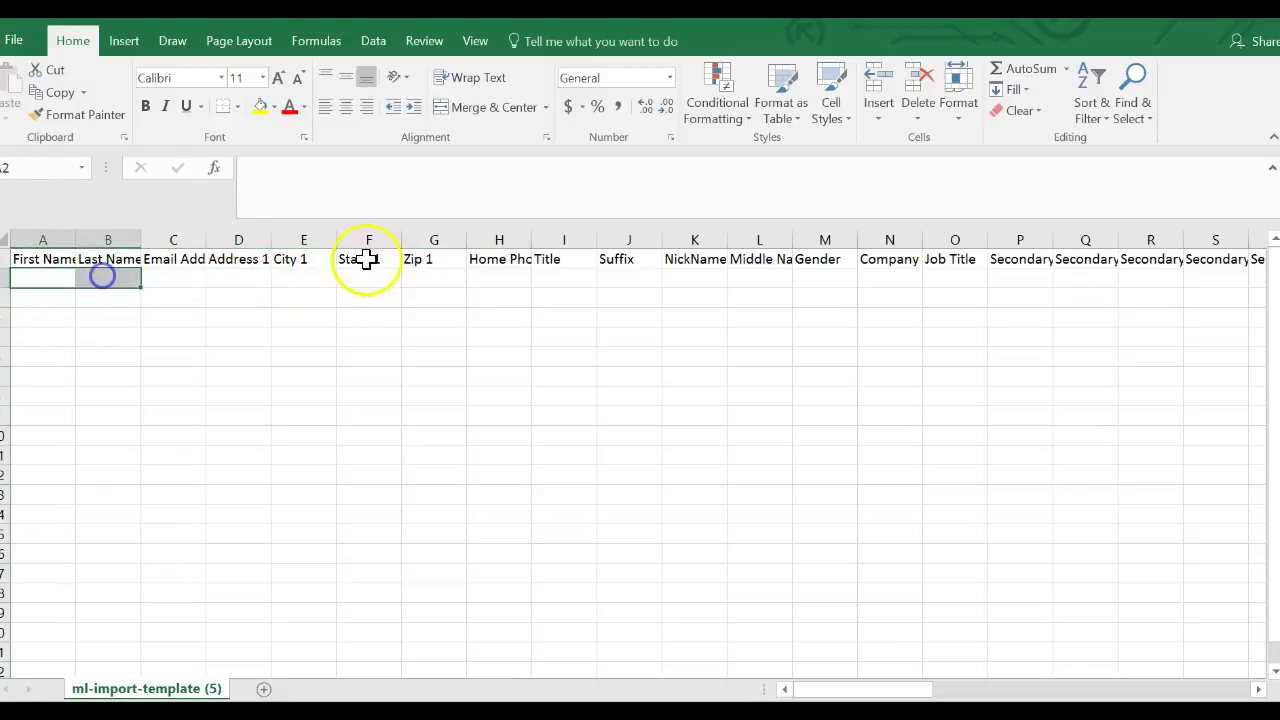
left_click(501, 279)
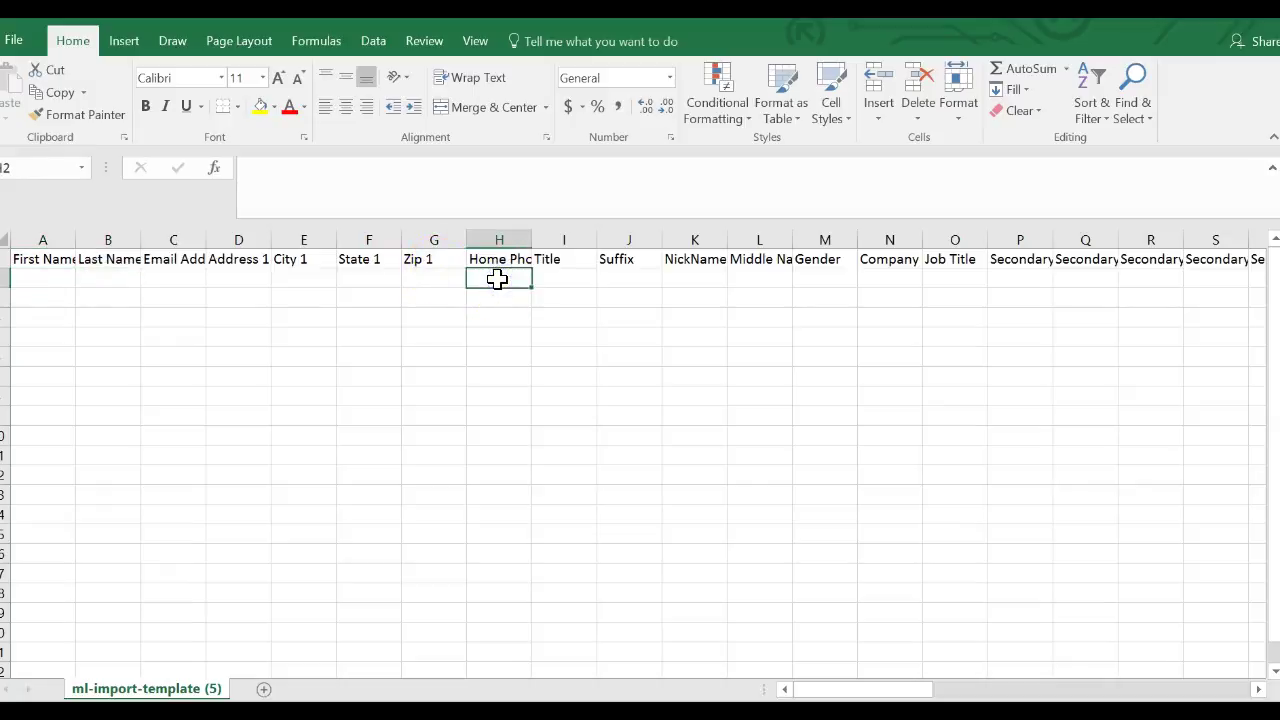
left_click_drag(42, 280, 84, 279)
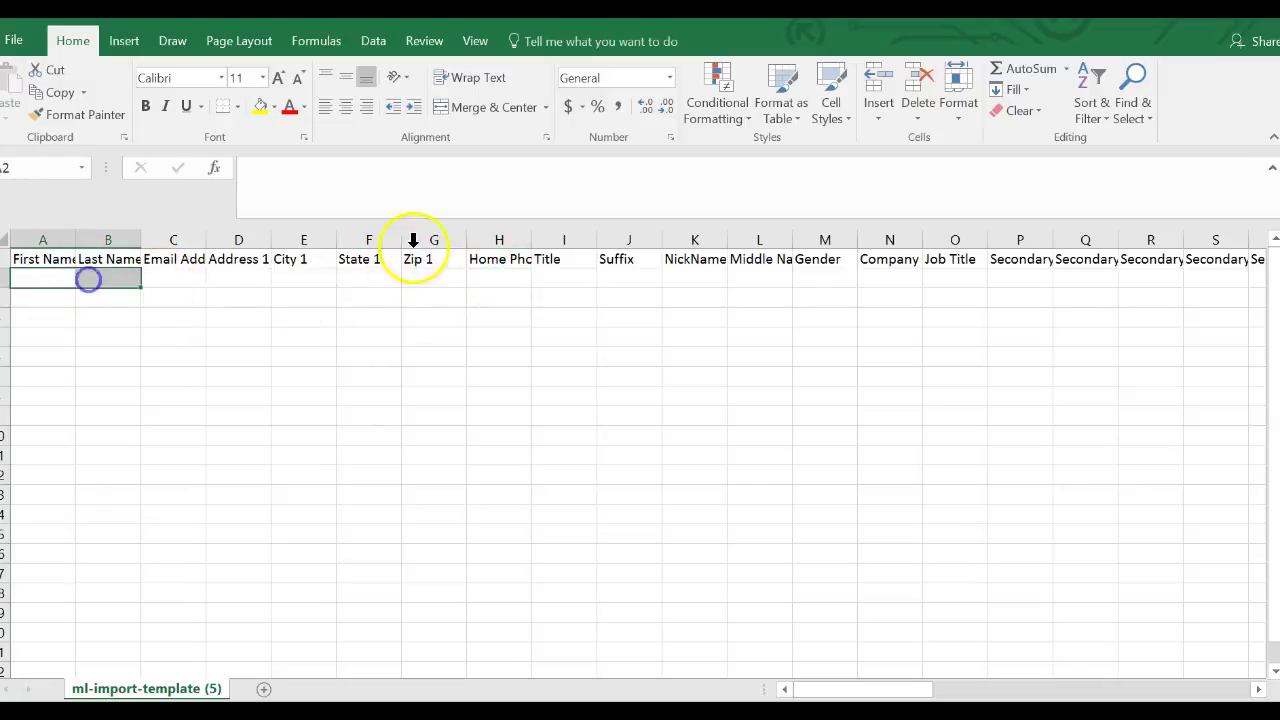
left_click(500, 278)
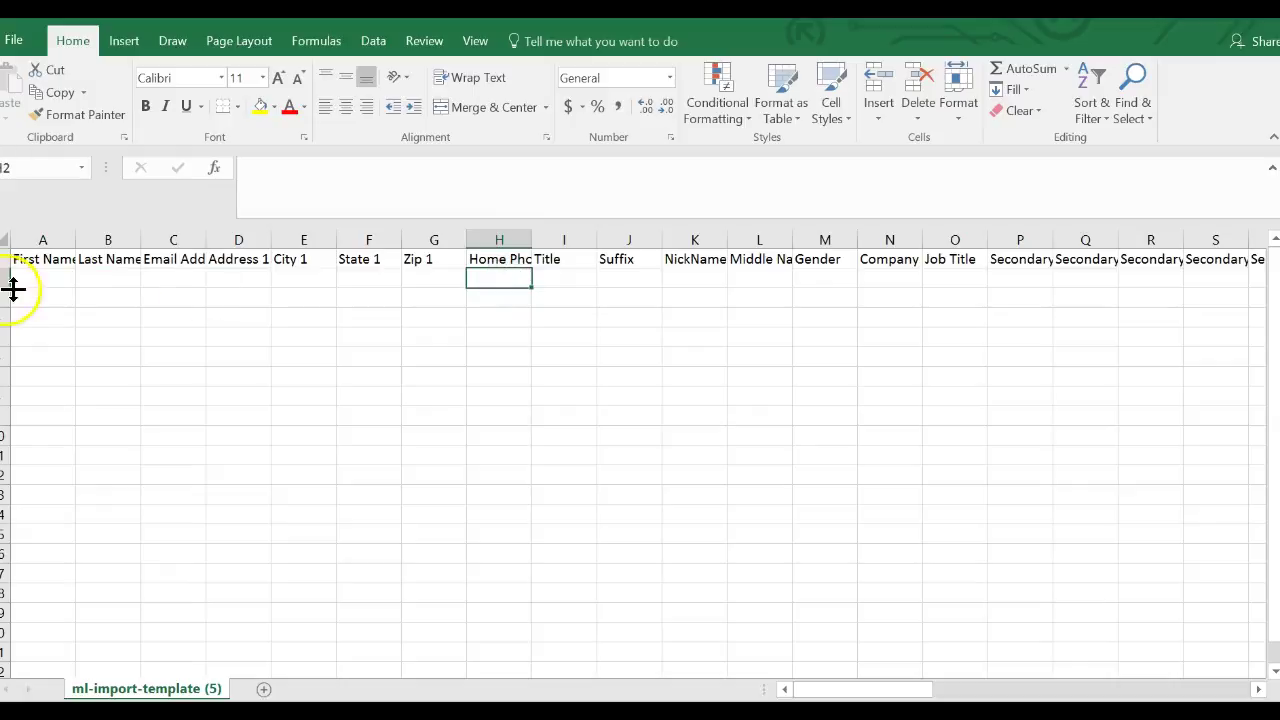
left_click_drag(214, 277, 418, 272)
left_click(343, 314)
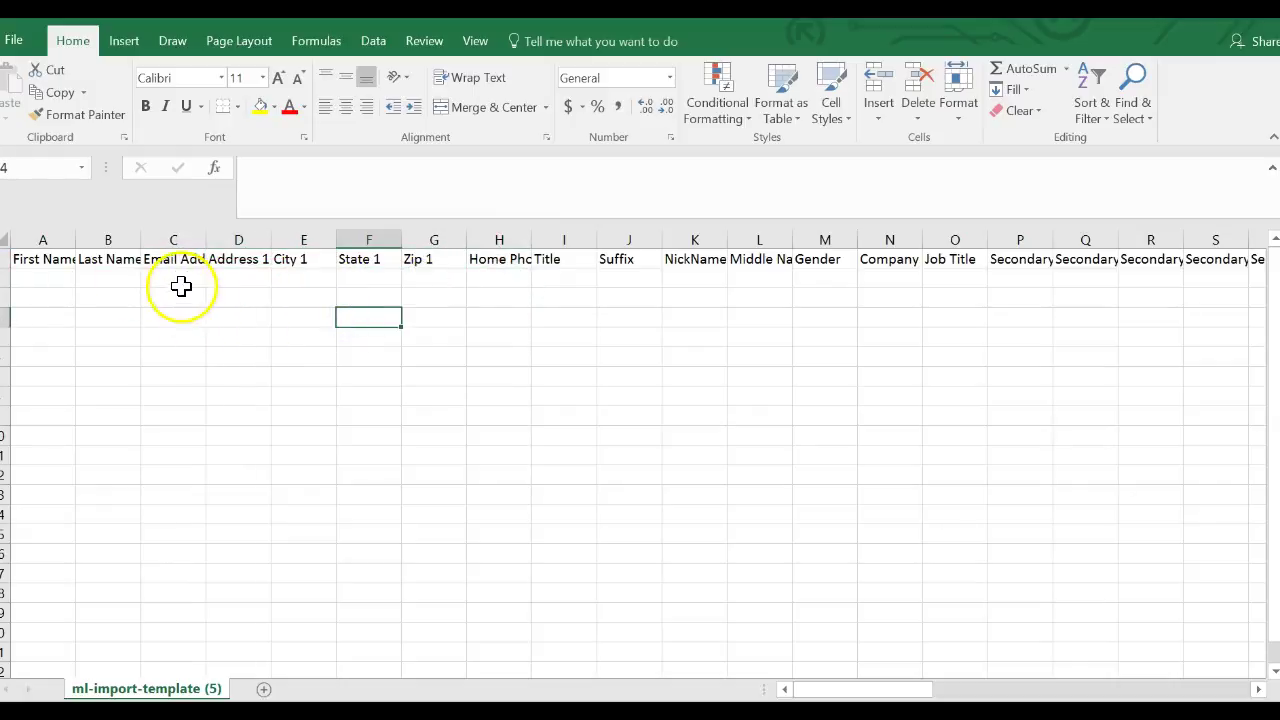